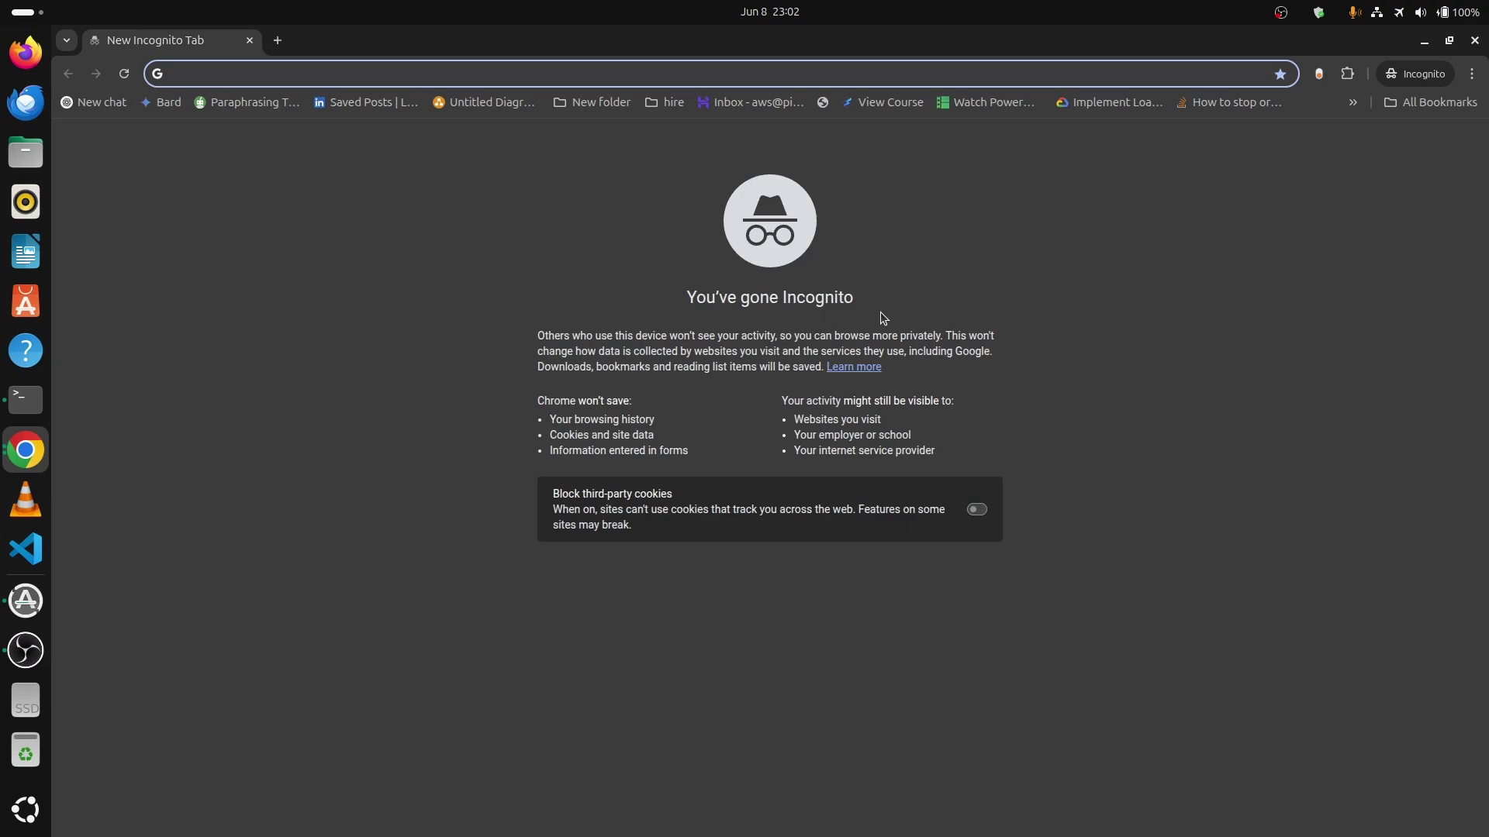
# Log in to the Tenda router admin at 192.168.0.1 with the admin password.
pyautogui.write('192.168.0.1')
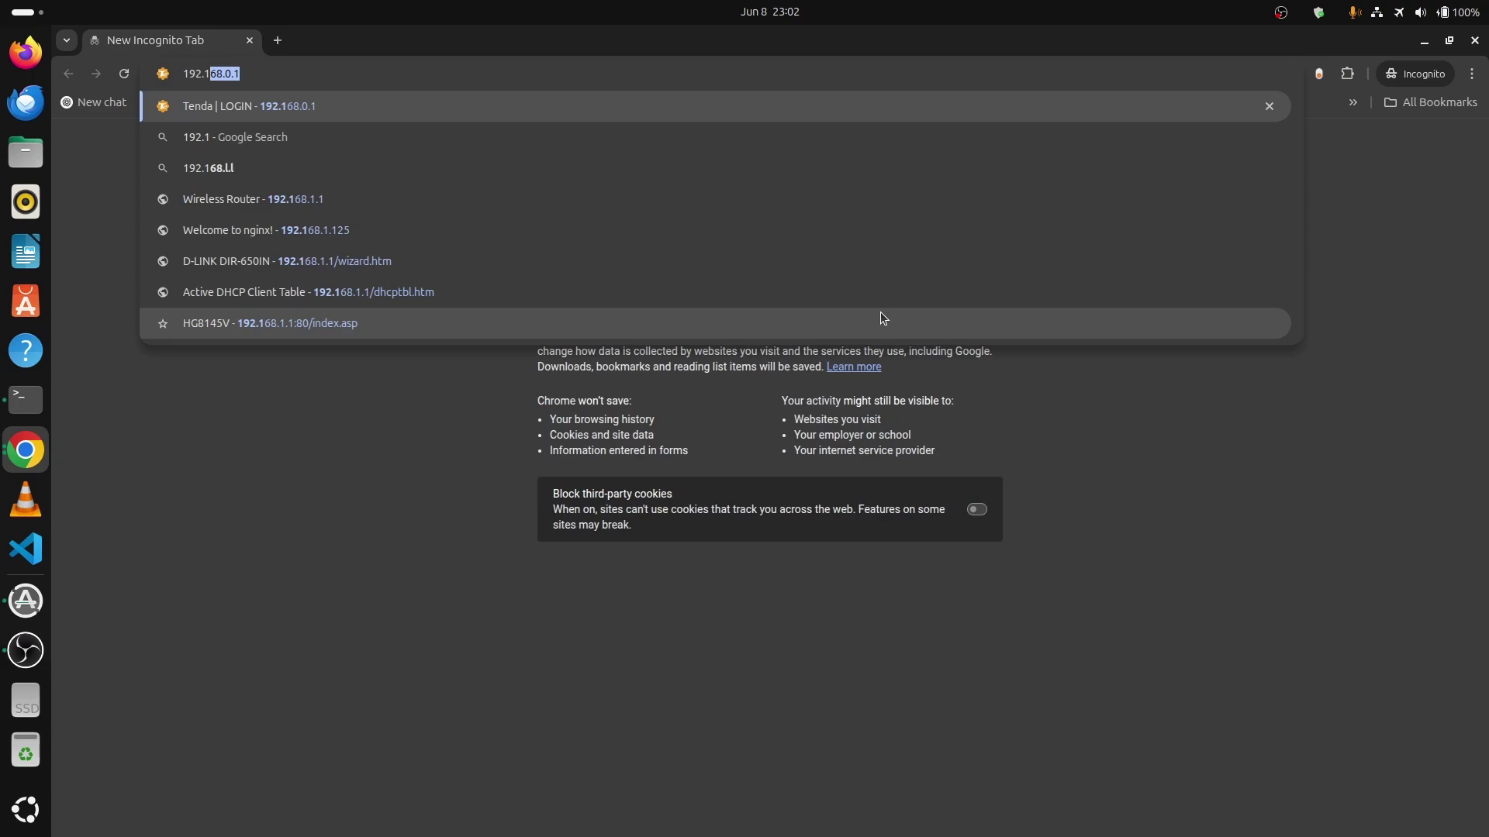
pyautogui.press('Return')
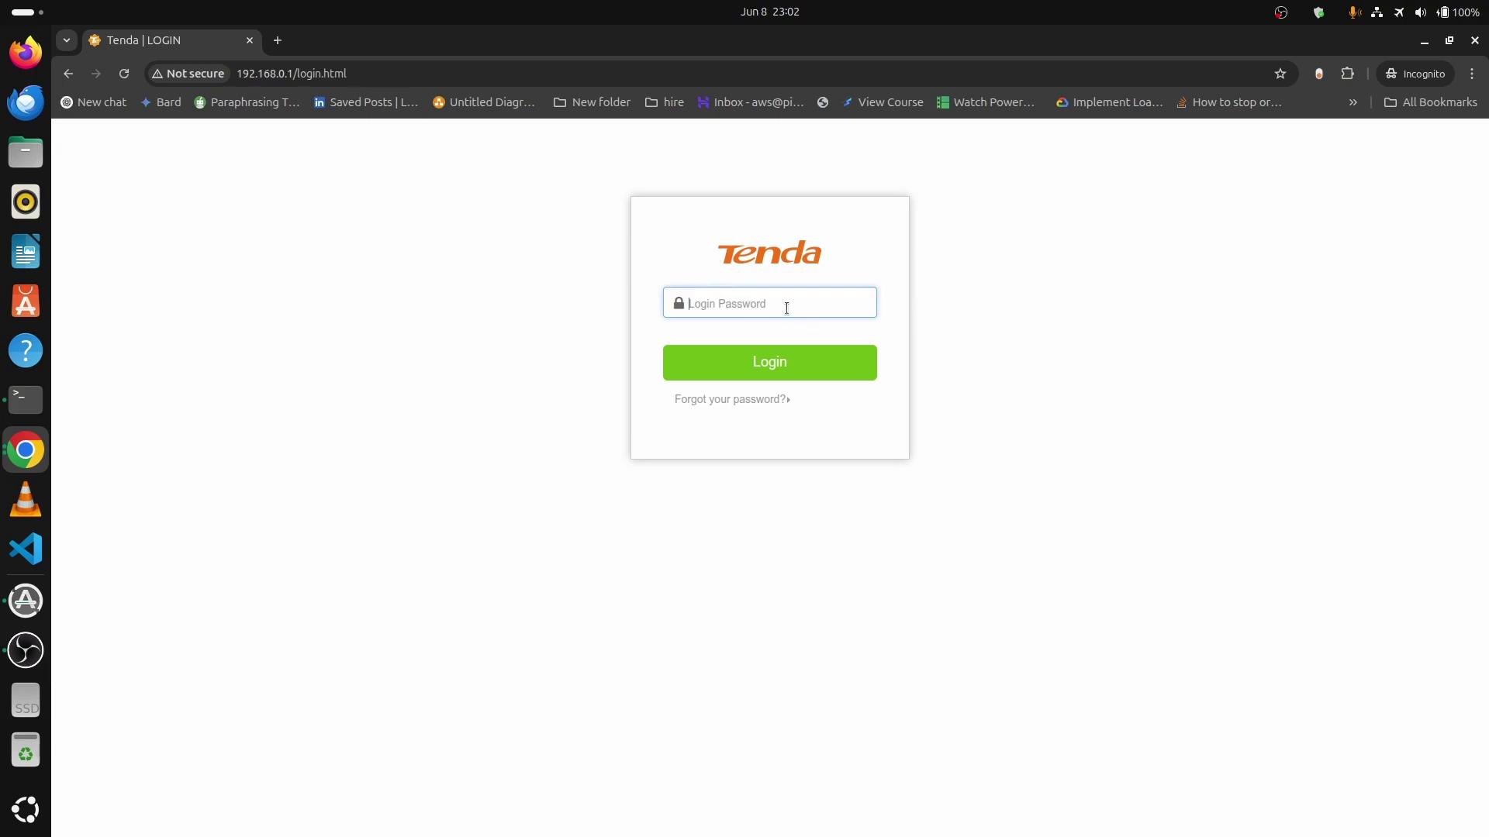
pyautogui.write('admin')
pyautogui.press('Return')
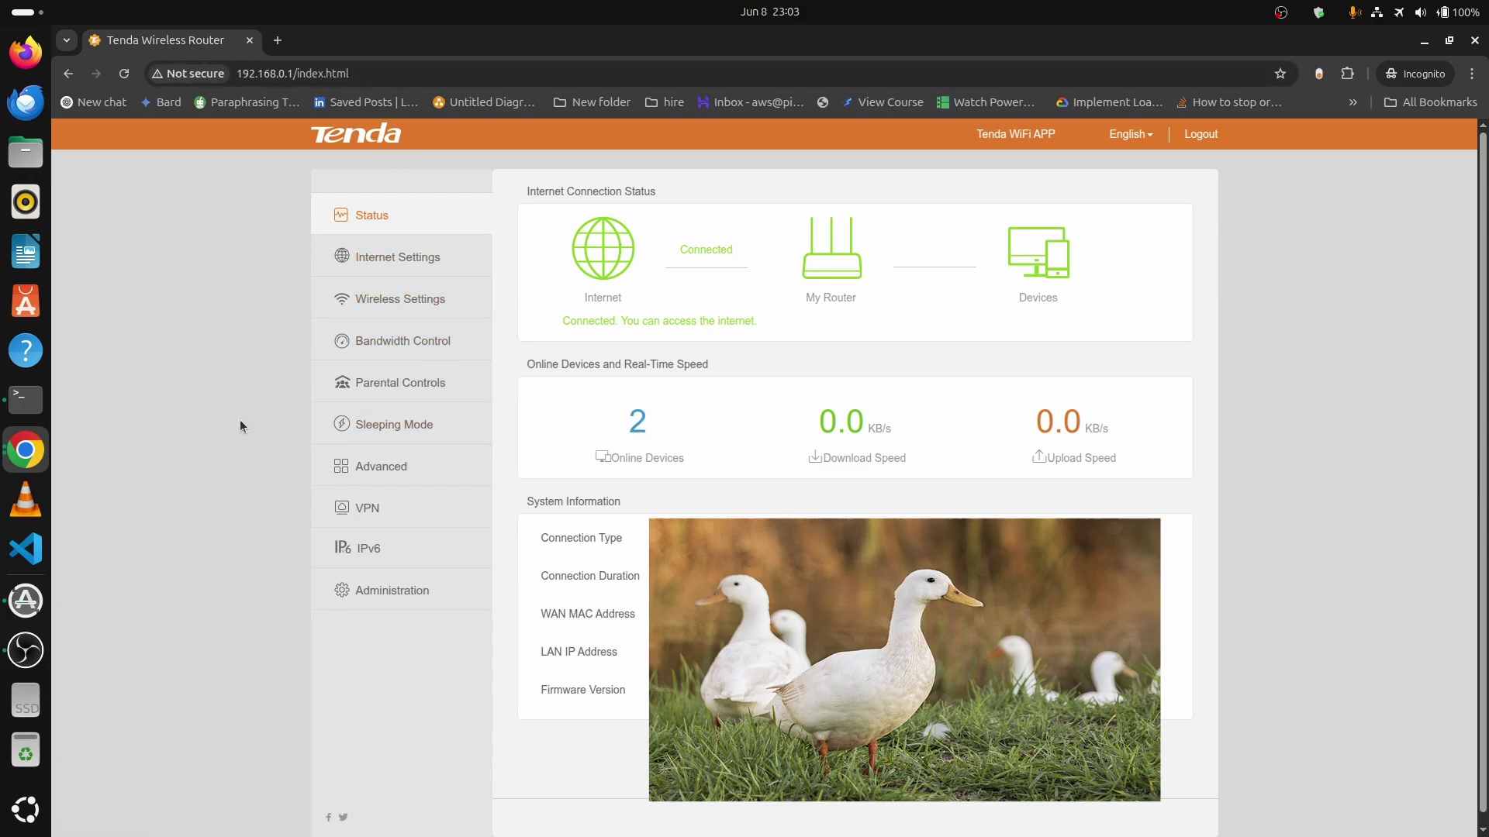
# Open the Online Devices list from Status to show the three devices and their IPs.
pyautogui.click(393, 469)
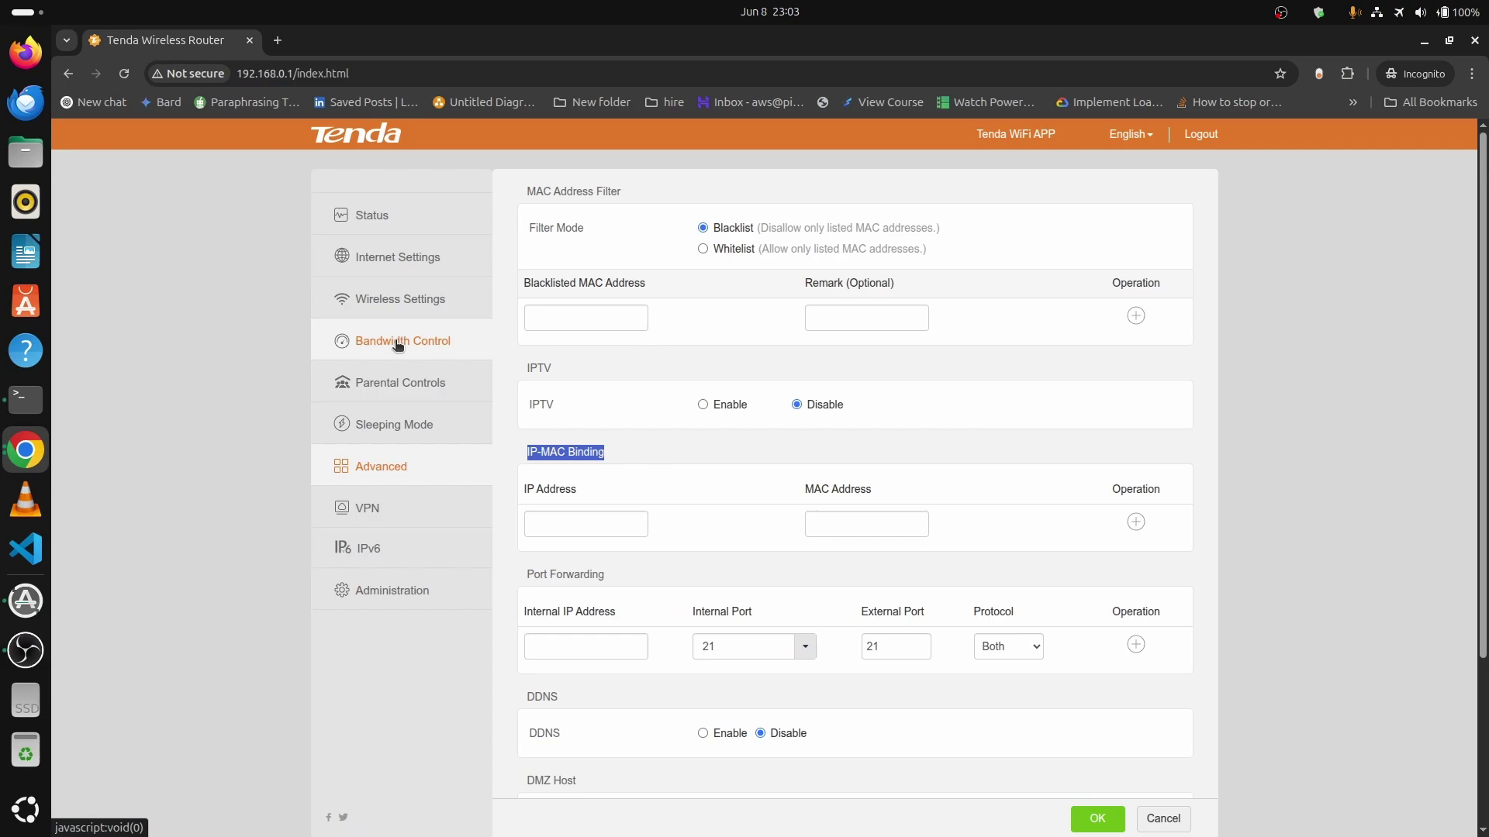
pyautogui.click(369, 221)
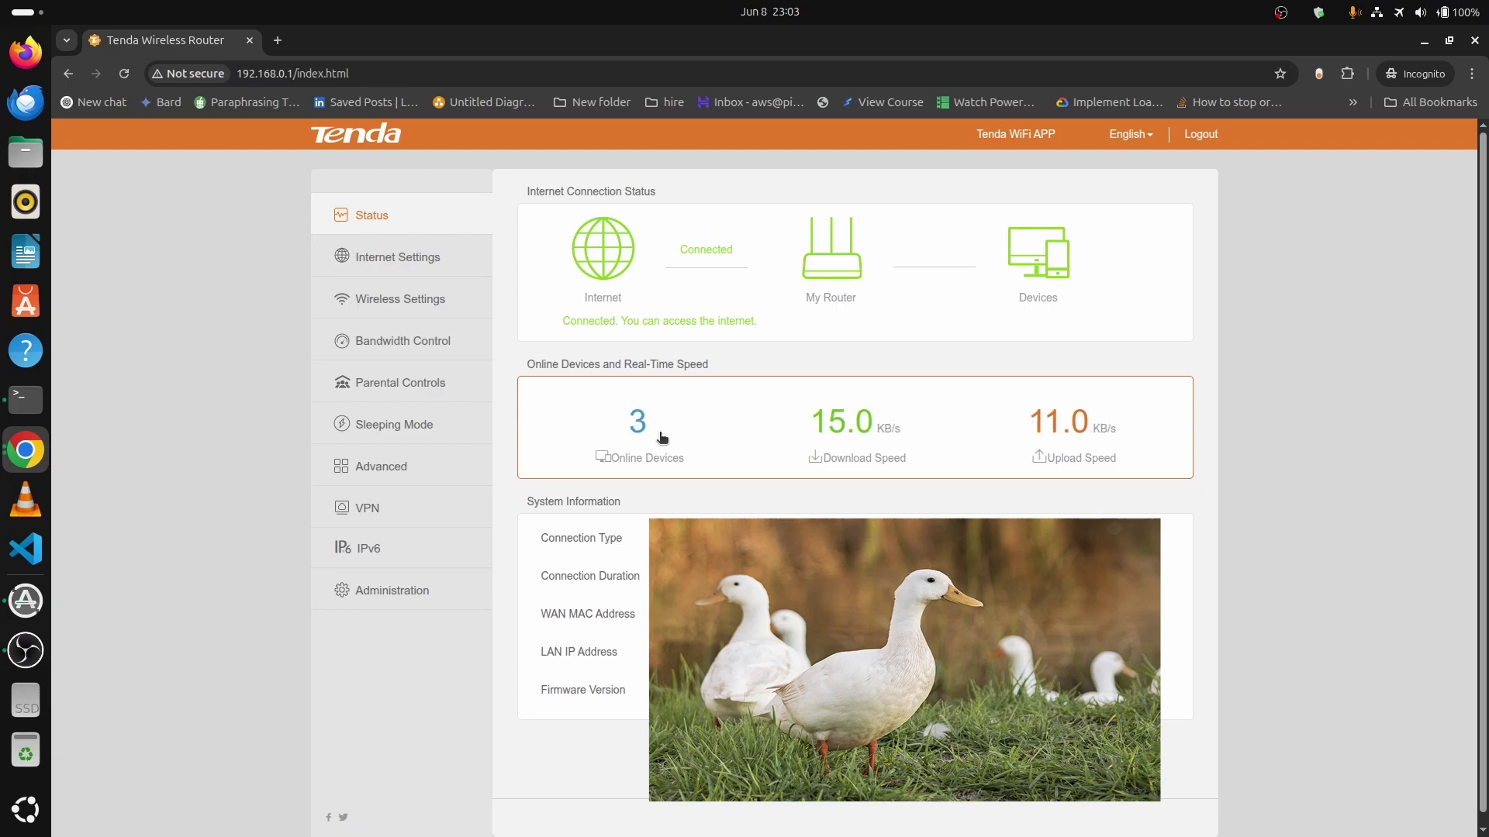
pyautogui.click(642, 436)
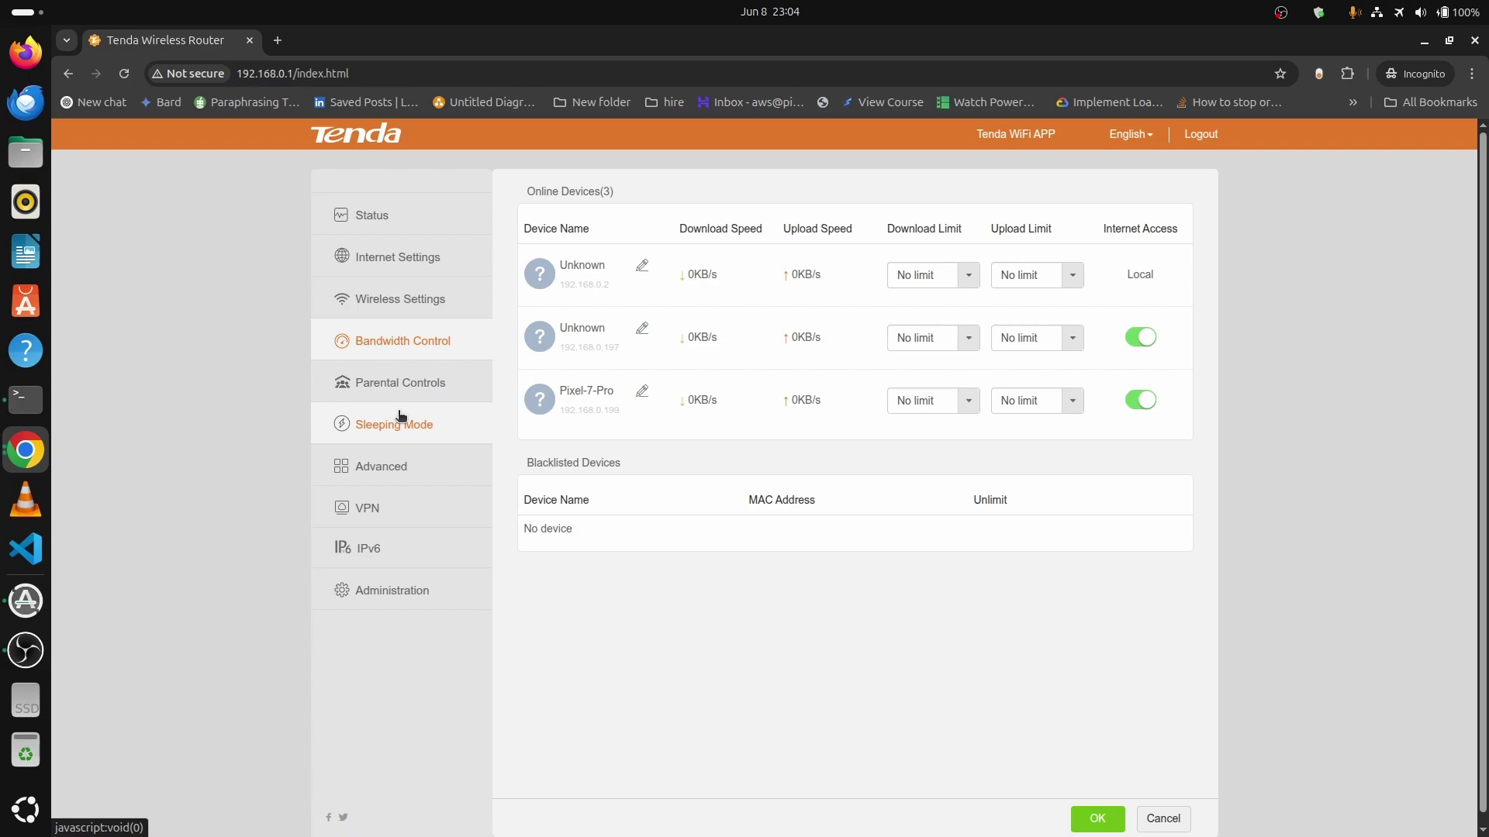
# Add an IP-MAC binding of 192.168.0.180 to the device's MAC address in Advanced settings.
pyautogui.click(392, 470)
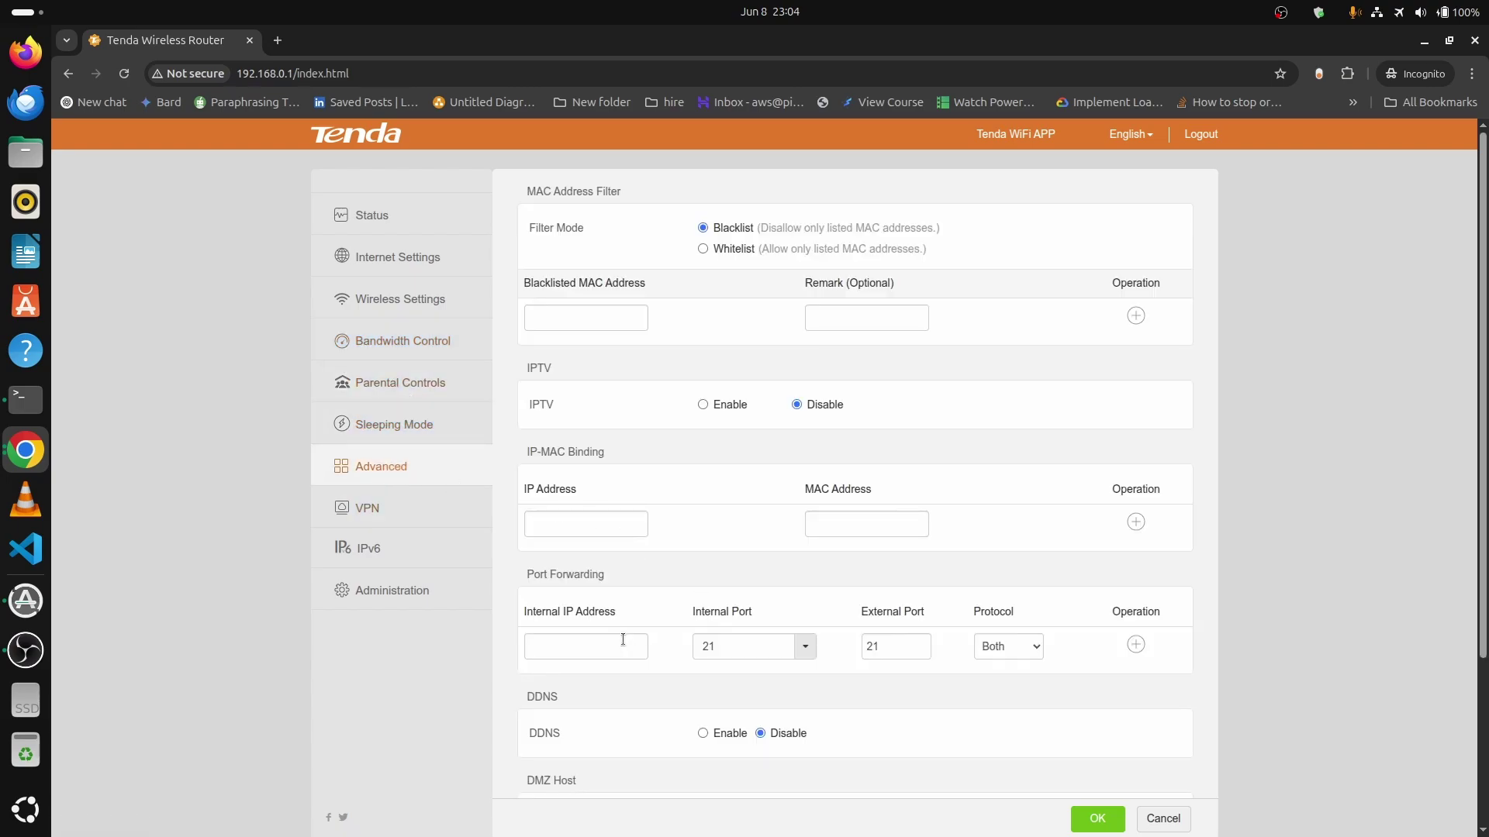
pyautogui.click(580, 524)
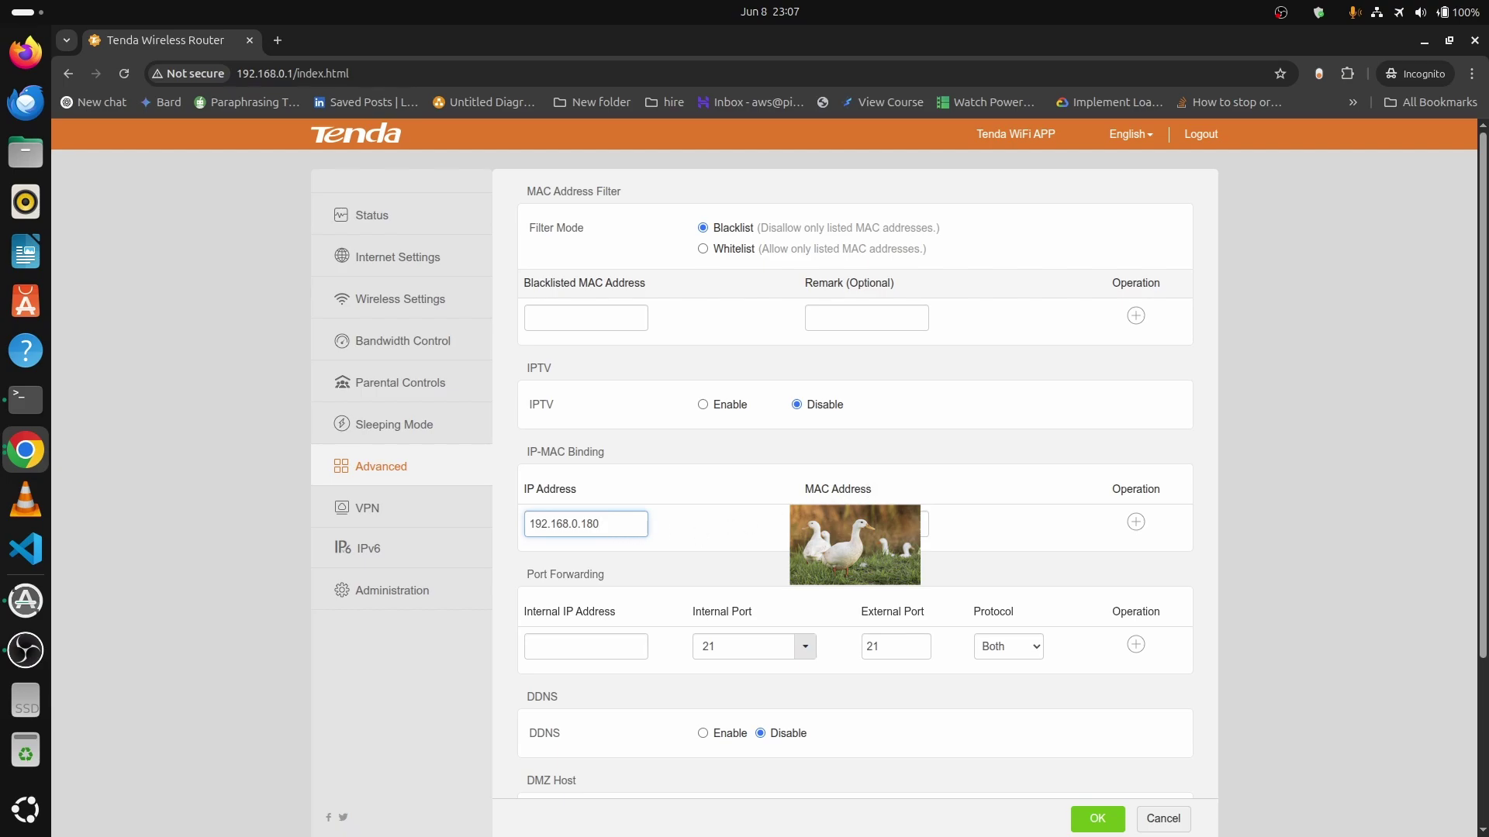
pyautogui.click(855, 525)
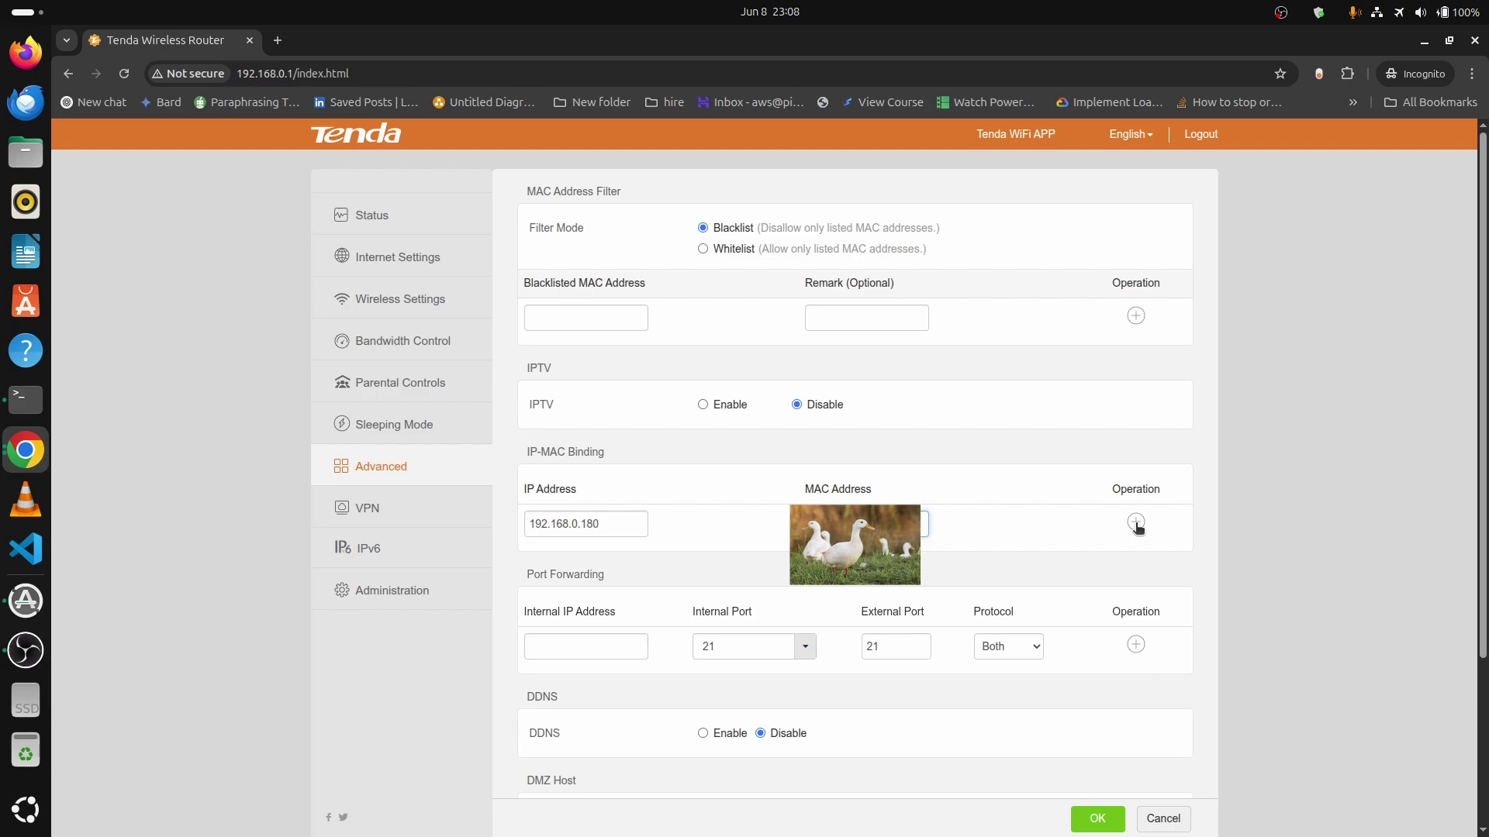
pyautogui.click(1136, 524)
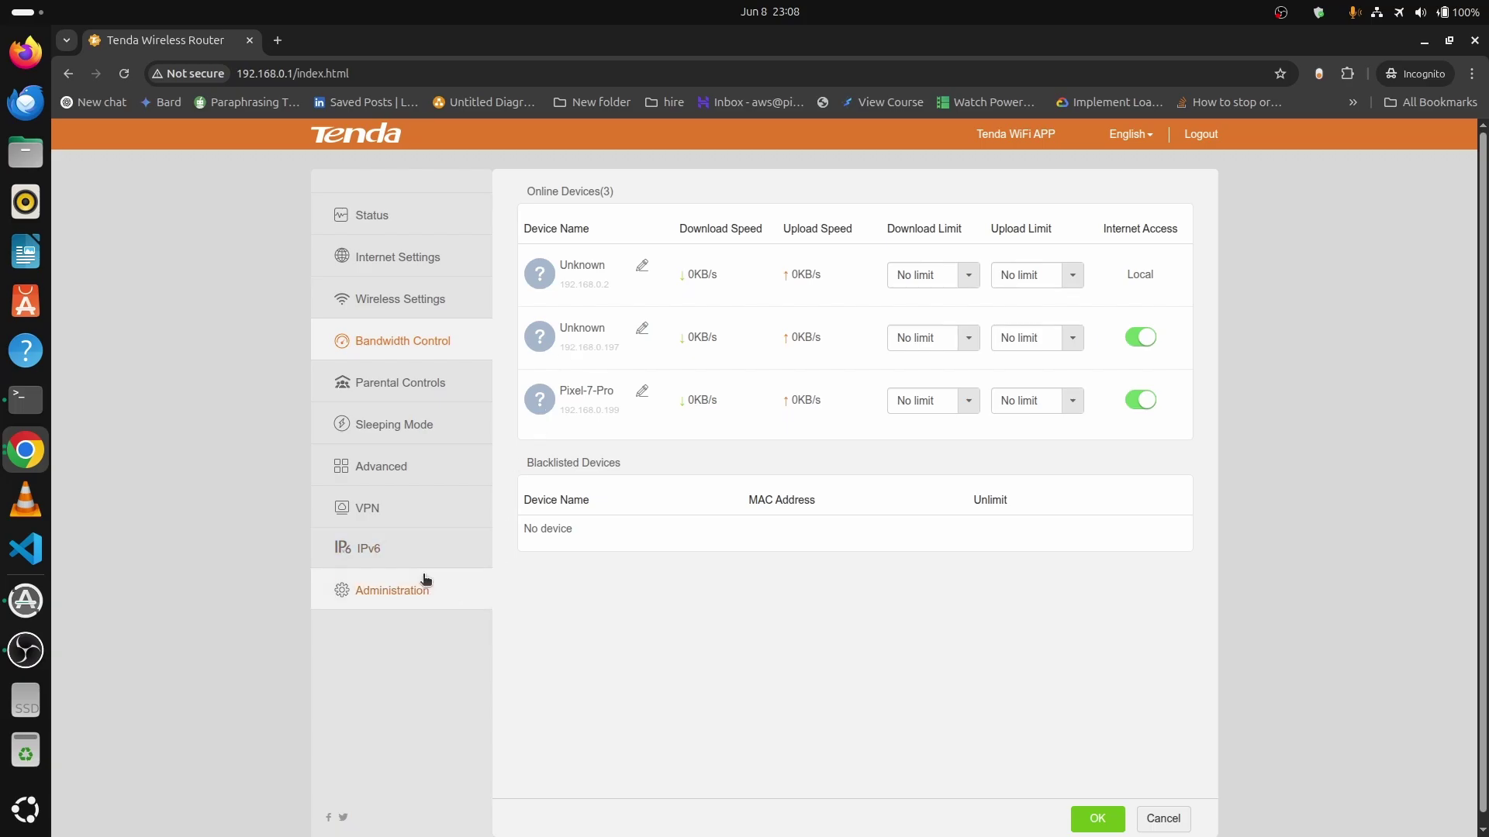
# Reboot the router from Administration's Device Management section and confirm with OK.
pyautogui.click(434, 581)
pyautogui.scroll(-10, 742, 575)
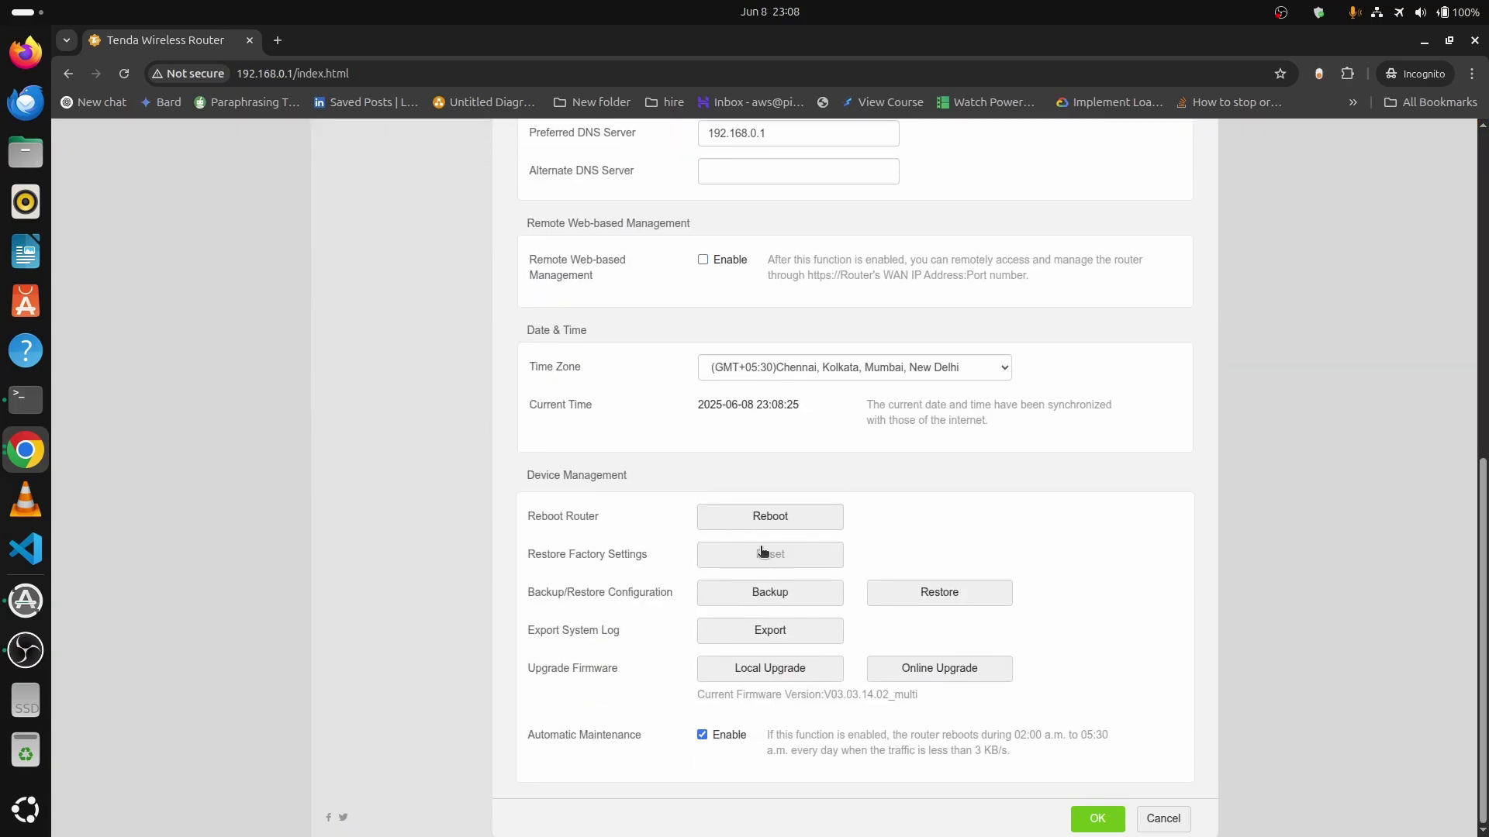
pyautogui.click(779, 519)
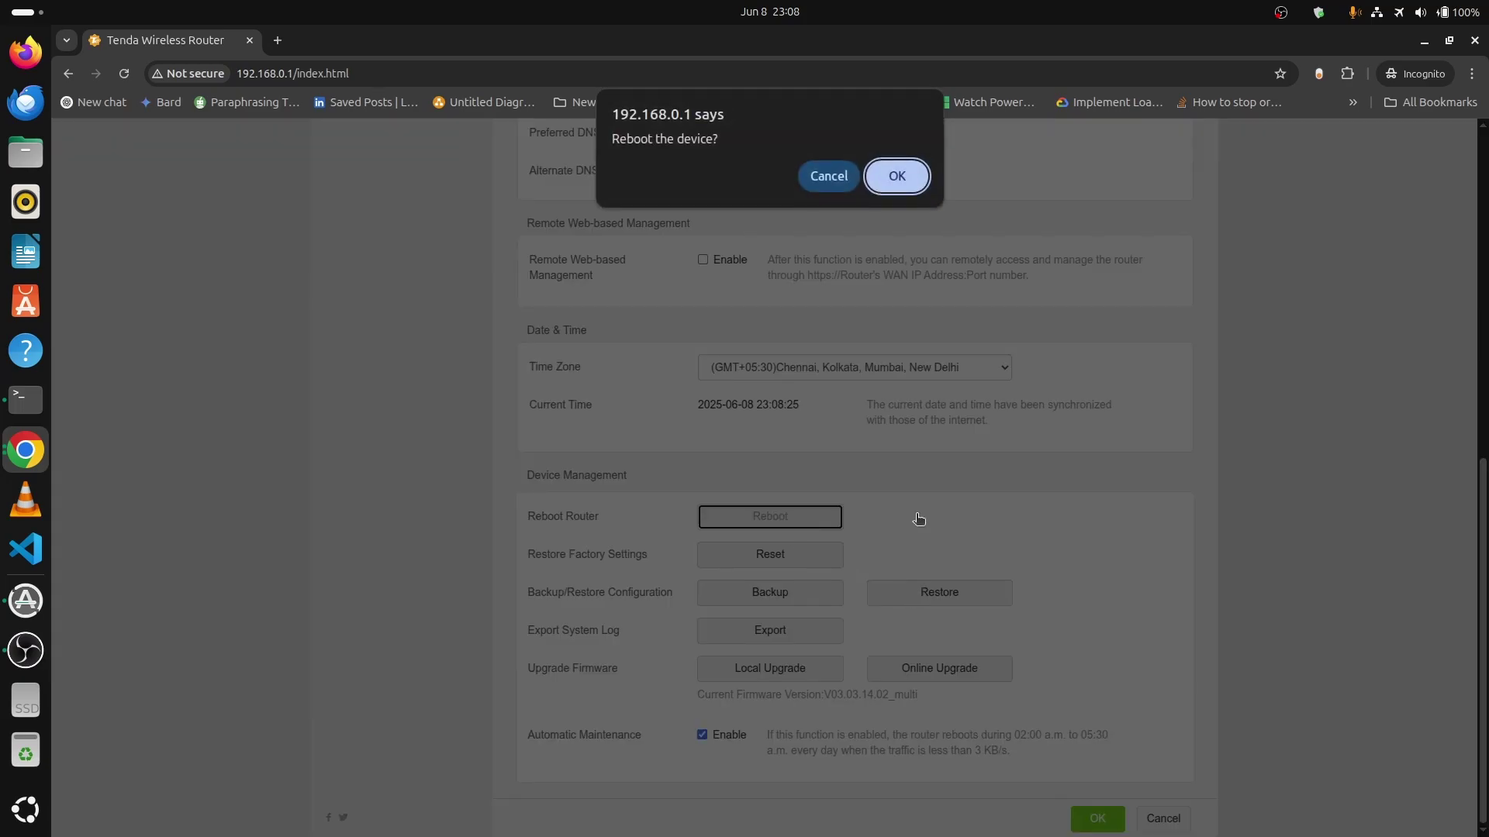
pyautogui.click(892, 175)
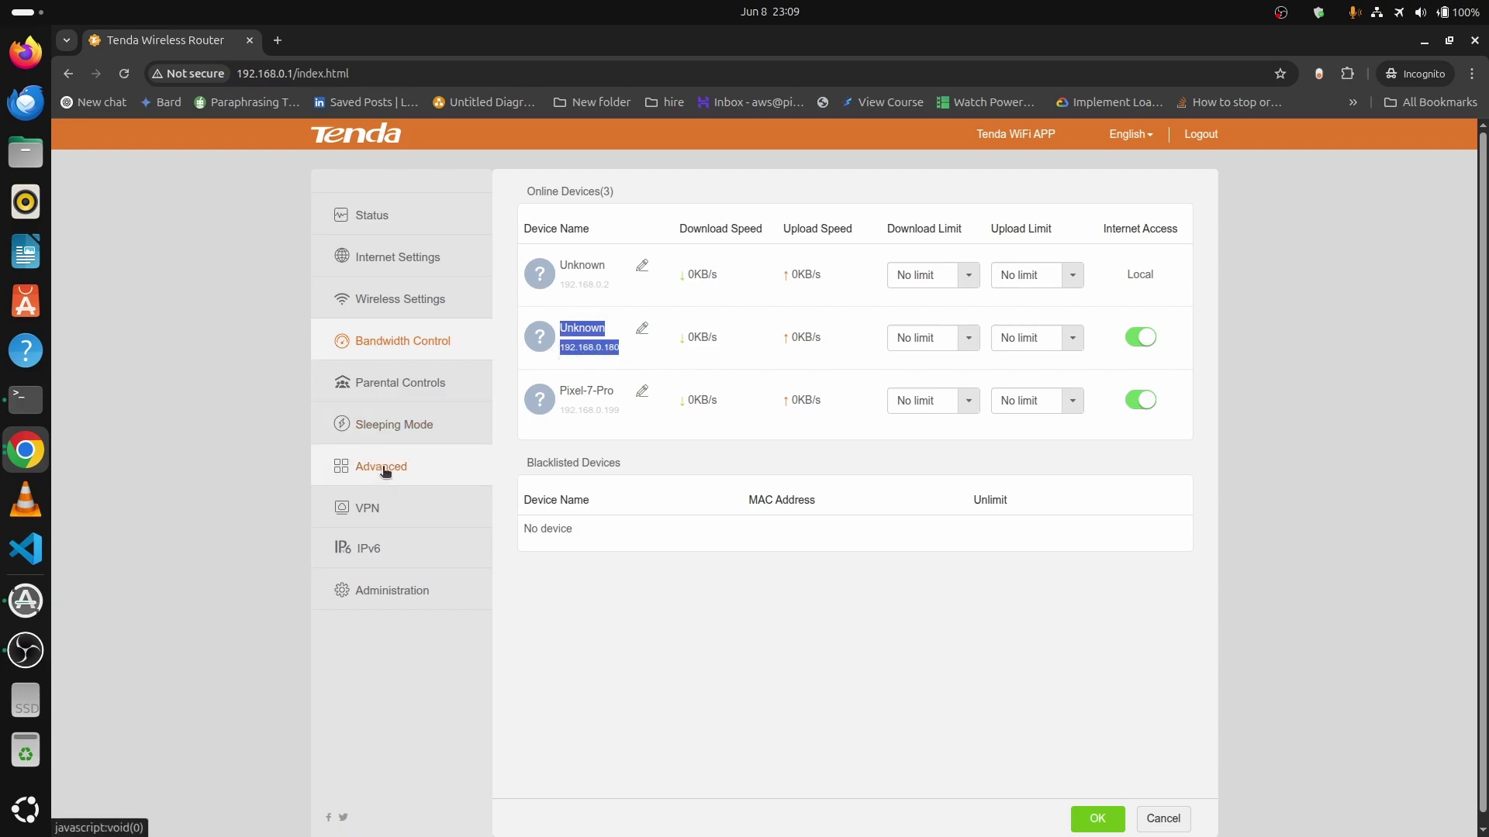
# Check that the 192.168.0.180 entry is still in the Advanced IP-MAC Binding list.
pyautogui.click(674, 587)
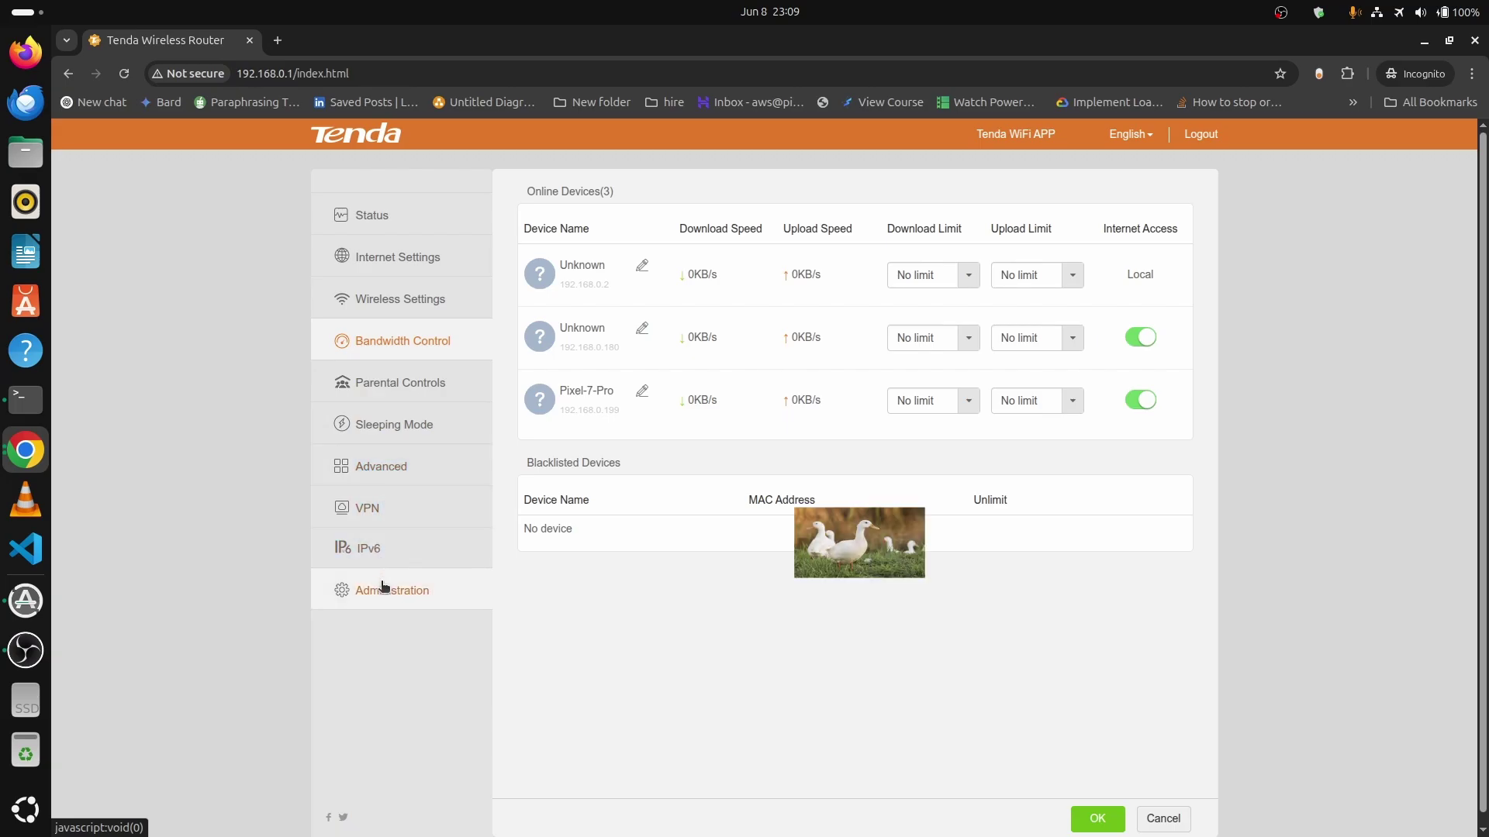
pyautogui.click(399, 468)
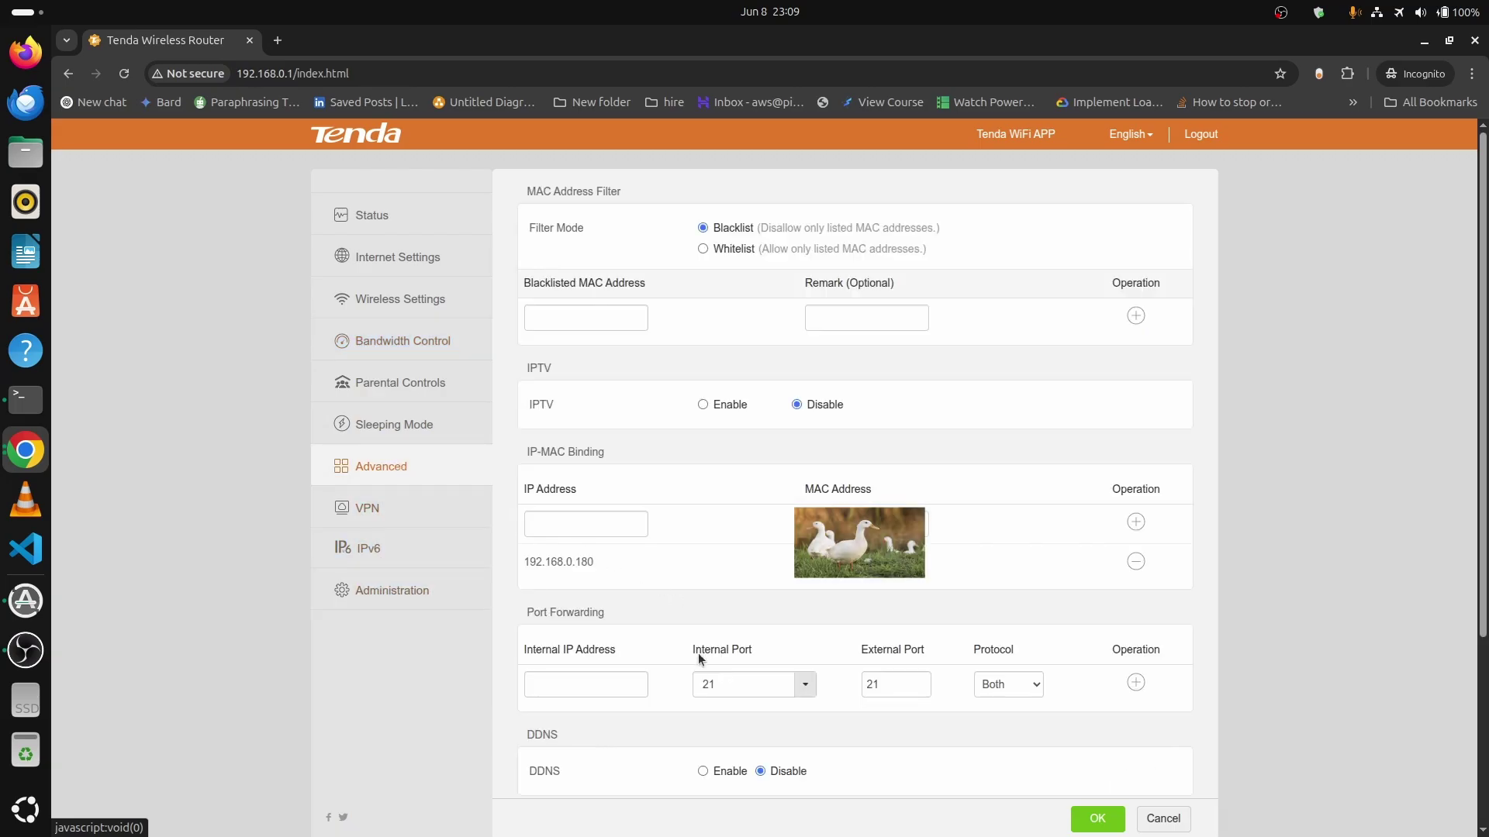
pyautogui.moveTo(526, 562); pyautogui.dragTo(682, 570)
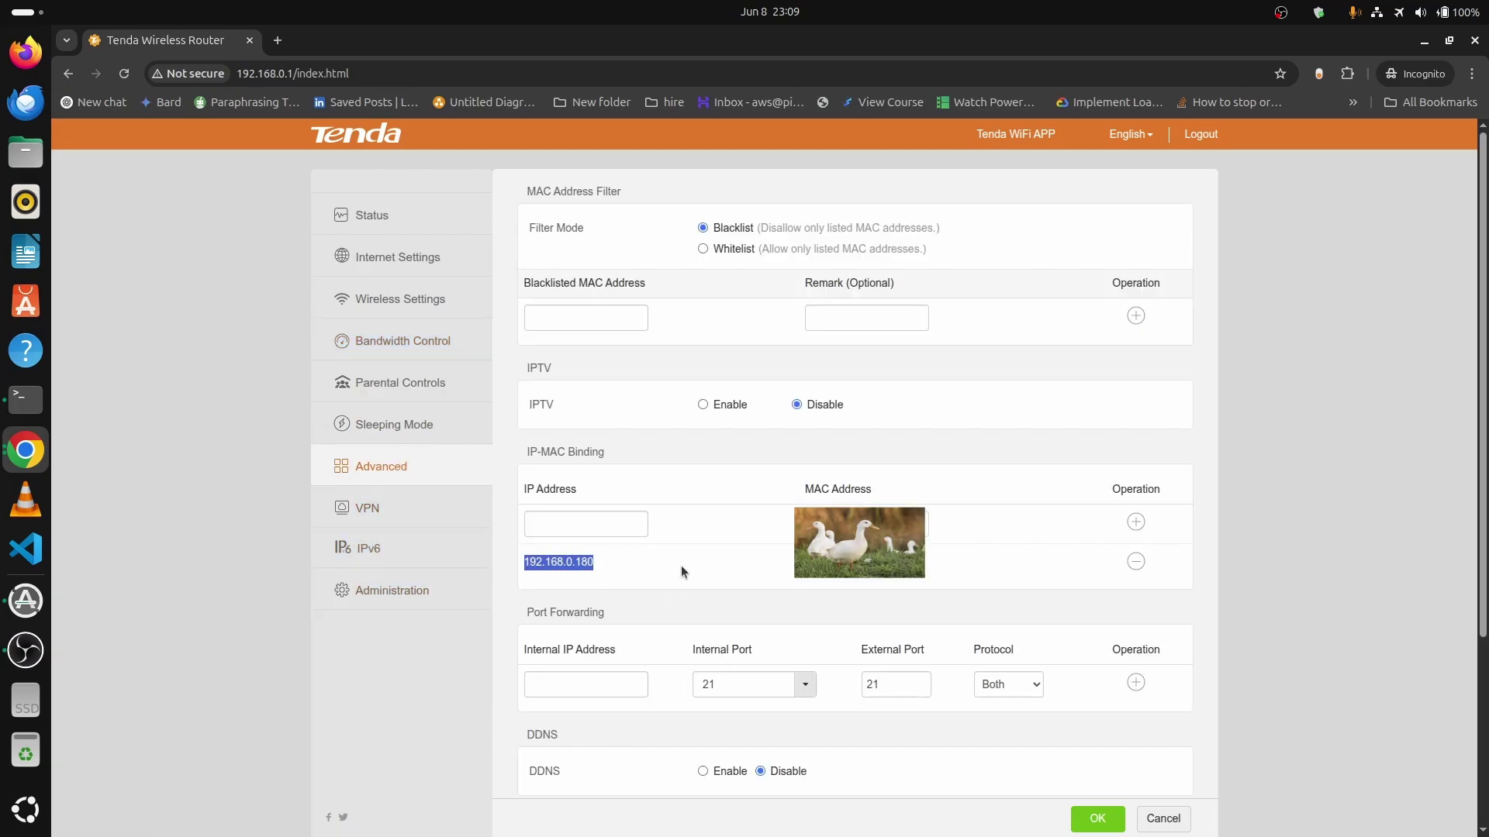
pyautogui.click(928, 571)
pyautogui.moveTo(602, 562); pyautogui.dragTo(520, 562)
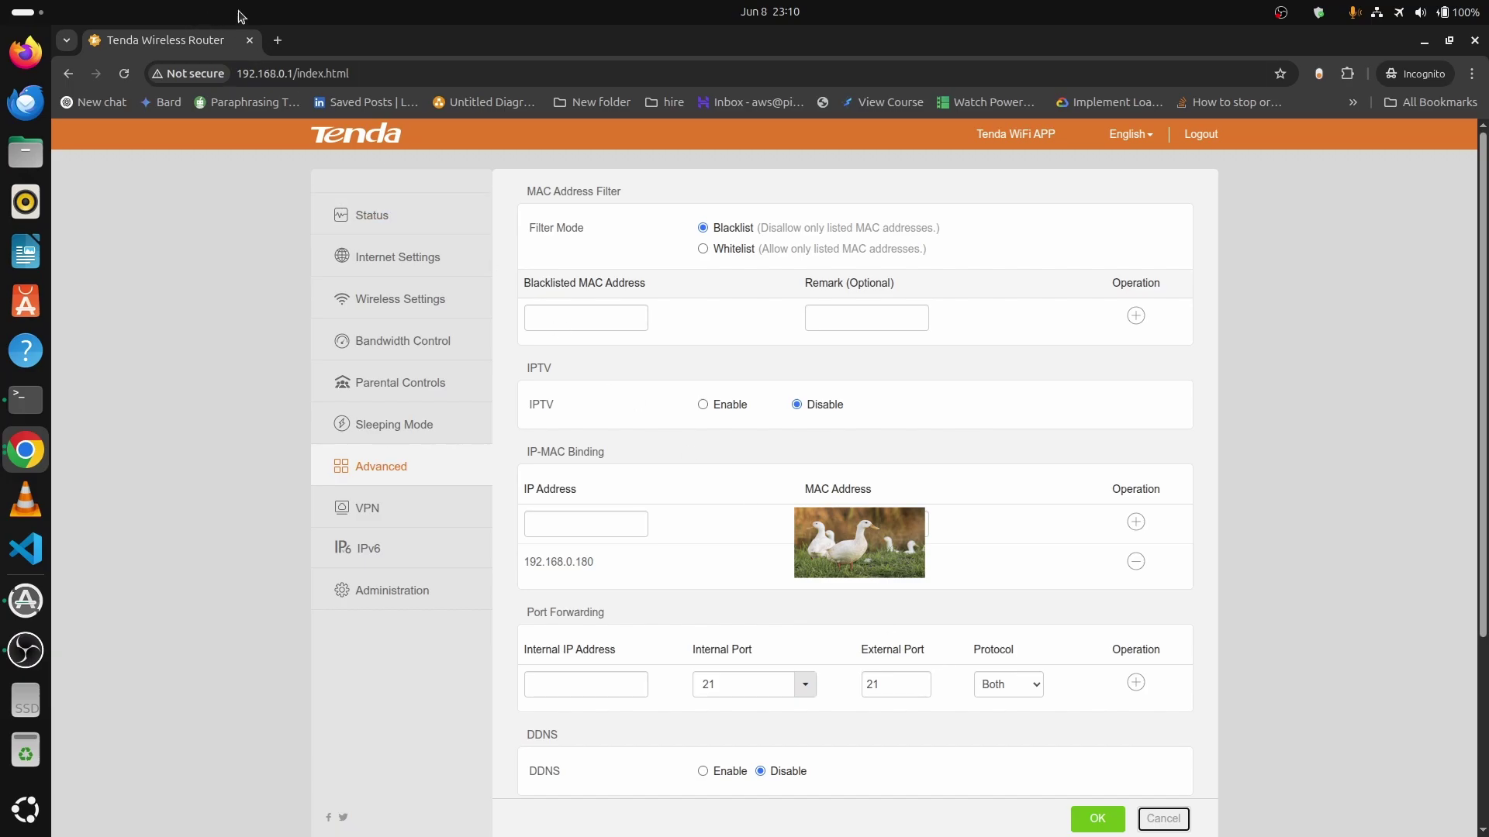
# Replace the Tenda tab with a new incognito tab loading 192.168.1.1.
pyautogui.click(277, 40)
pyautogui.click(249, 40)
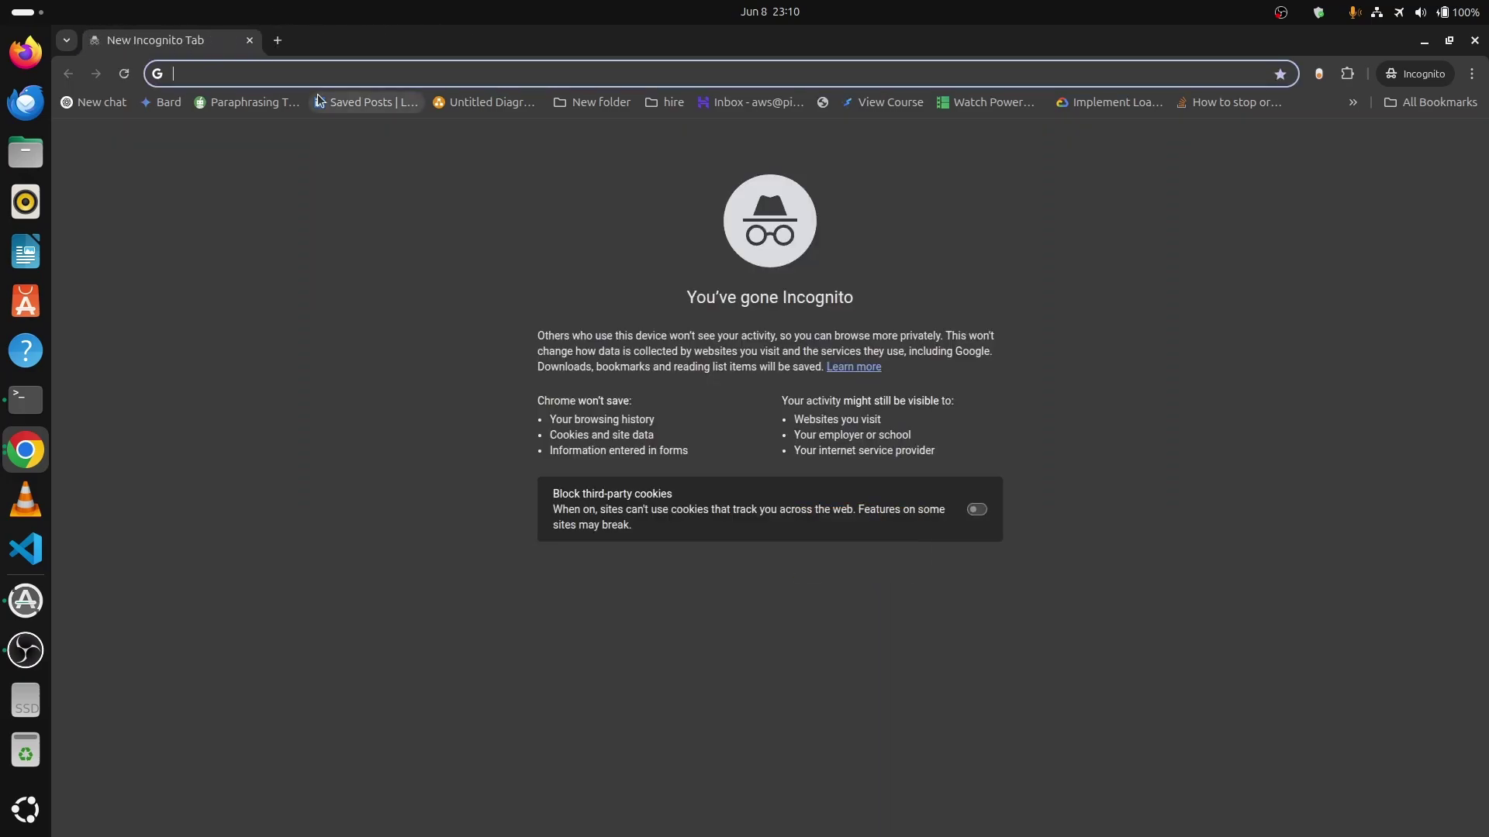
pyautogui.write('192.1')
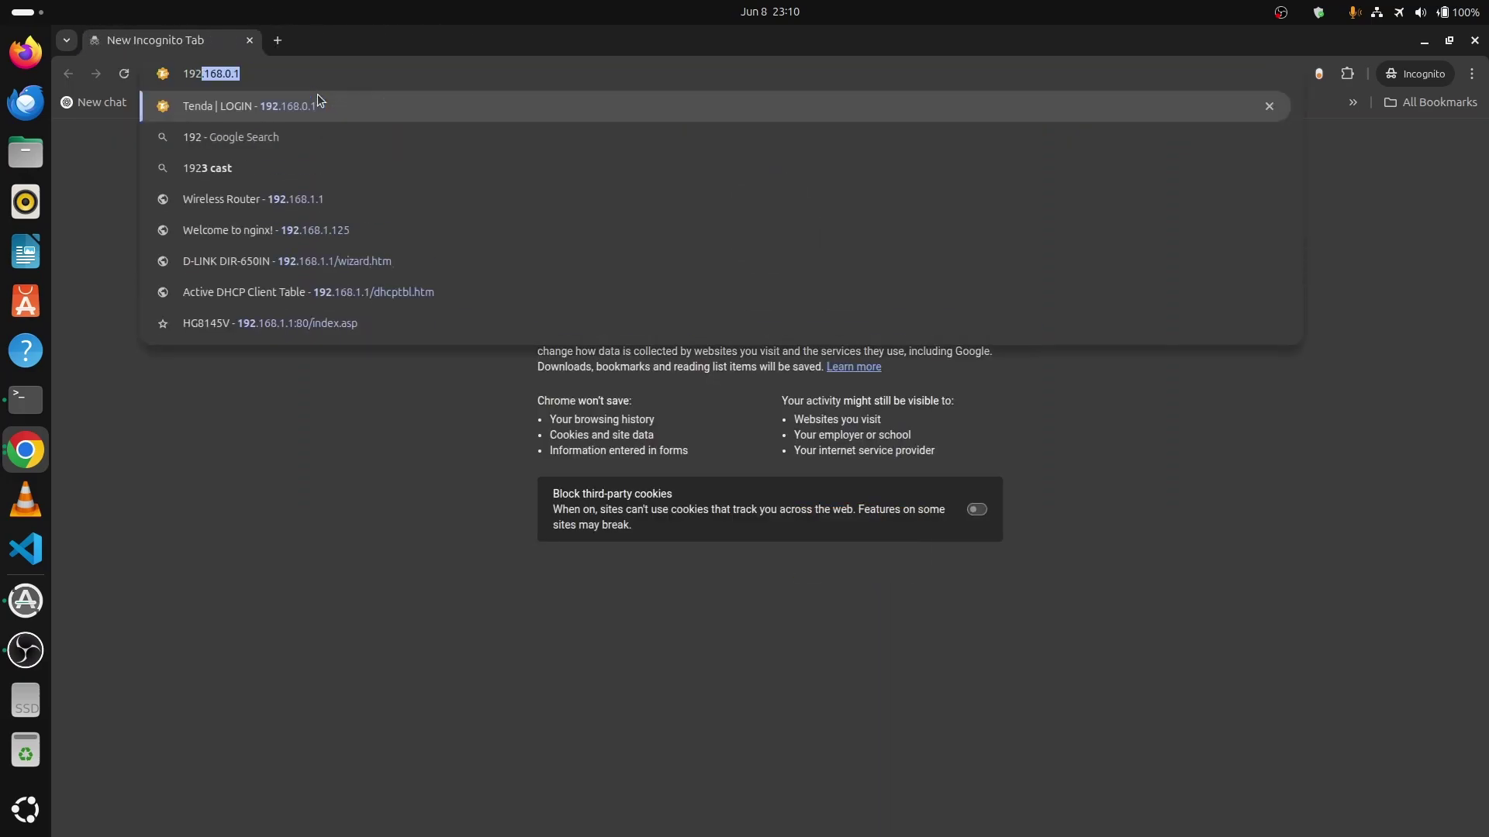
pyautogui.write('68.1.1')
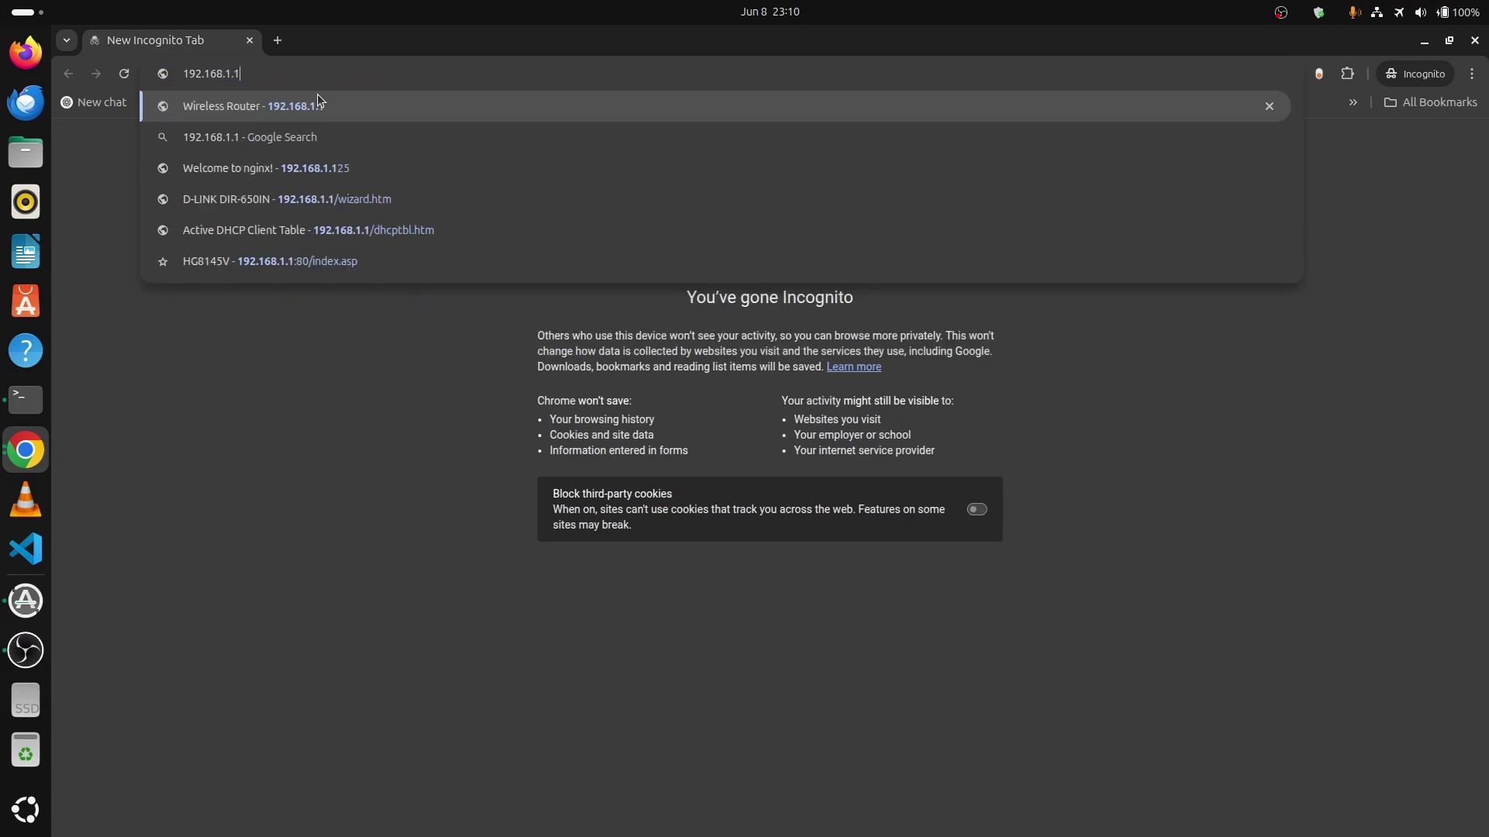
pyautogui.press('Return')
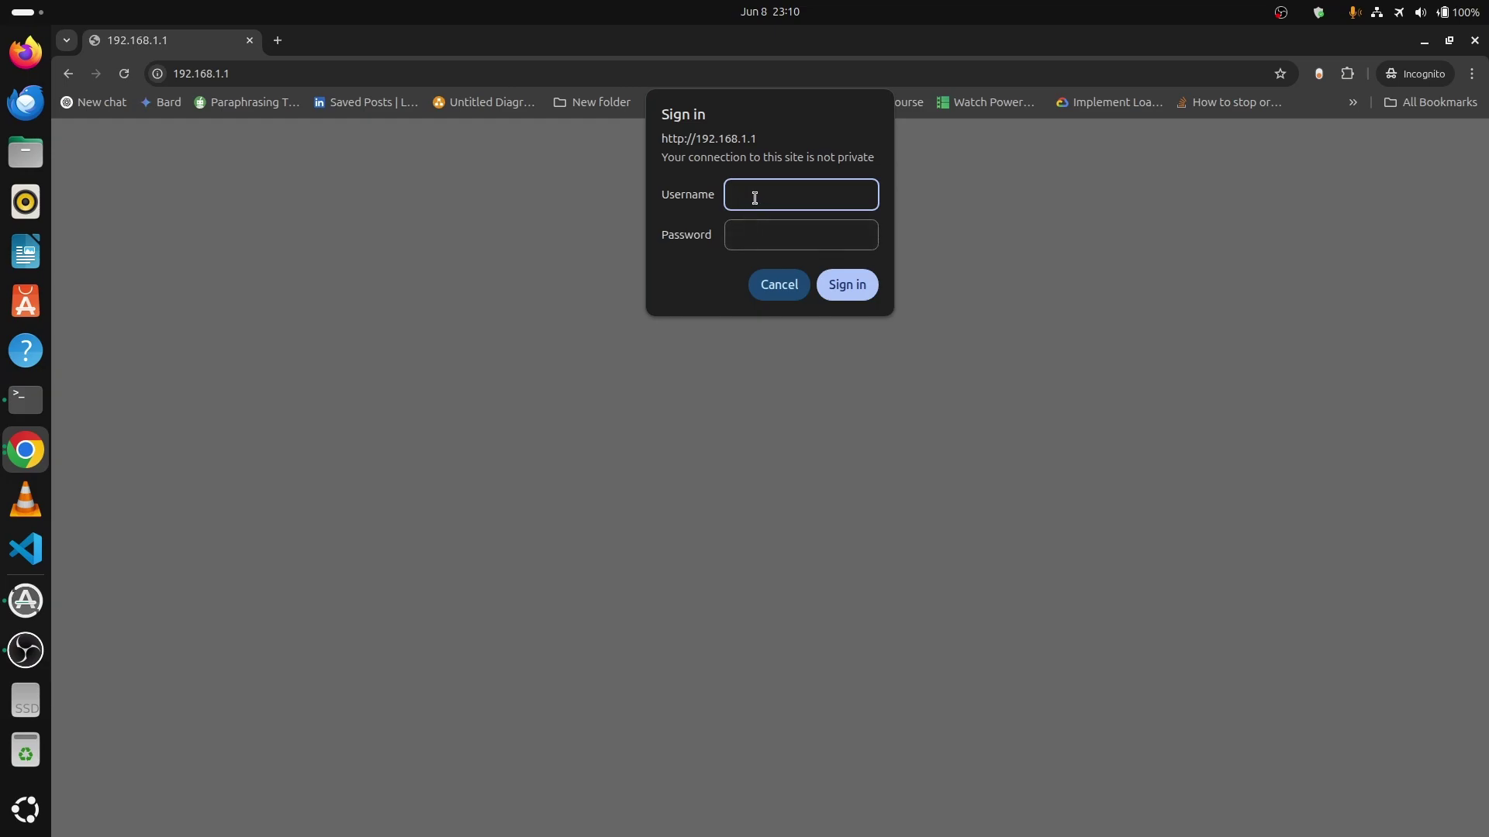
# Enter the router username and password and submit the first sign-in attempt.
pyautogui.write('a')
pyautogui.press('BackSpace')
pyautogui.write('ashnike')
pyautogui.click(767, 233)
pyautogui.write('***')
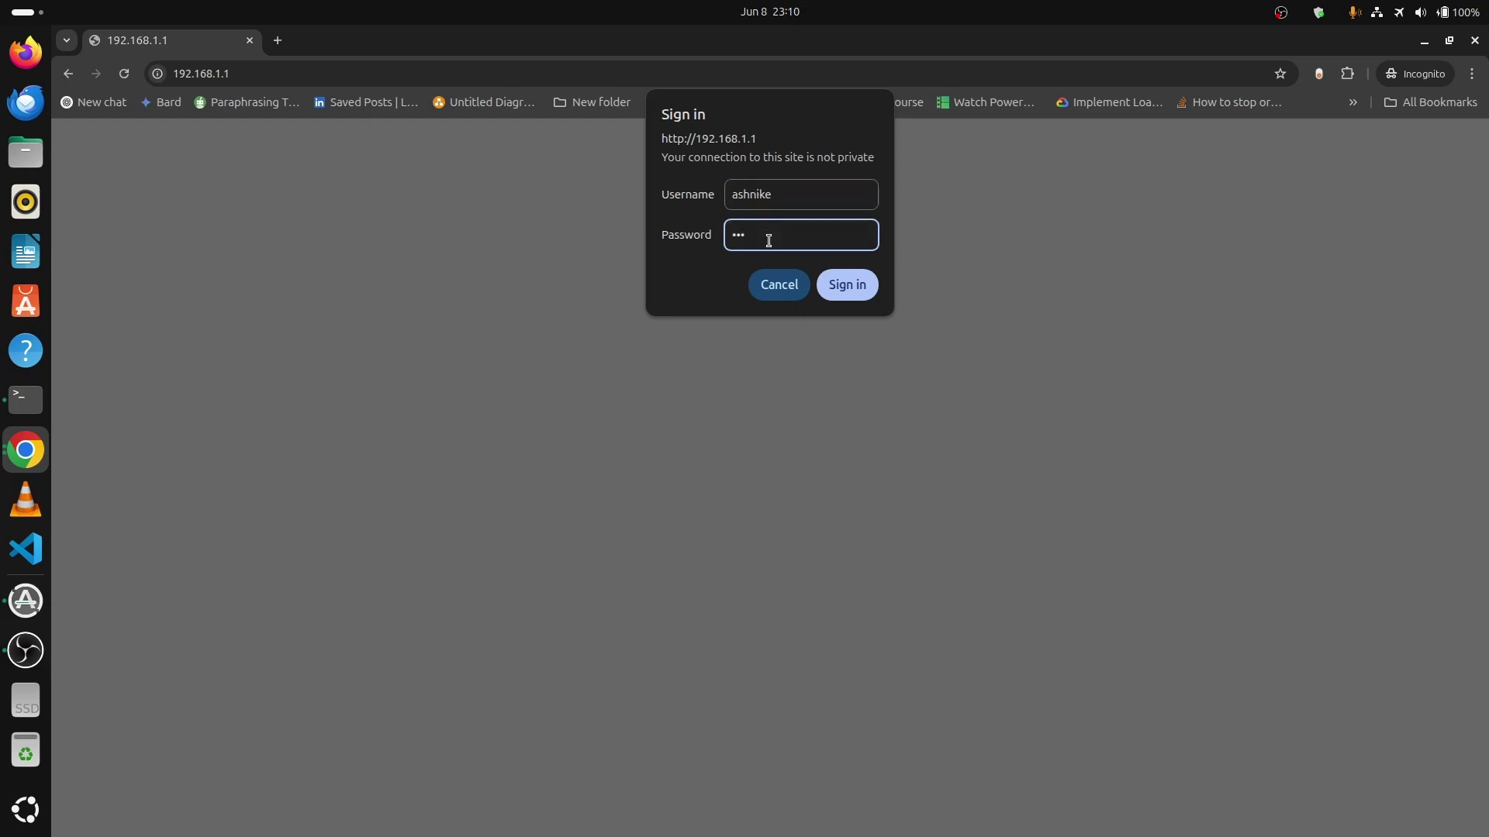
pyautogui.write('********')
pyautogui.press('Return')
# Re-enter the username and retype the corrected password in the sign-in dialog.
pyautogui.write('a')
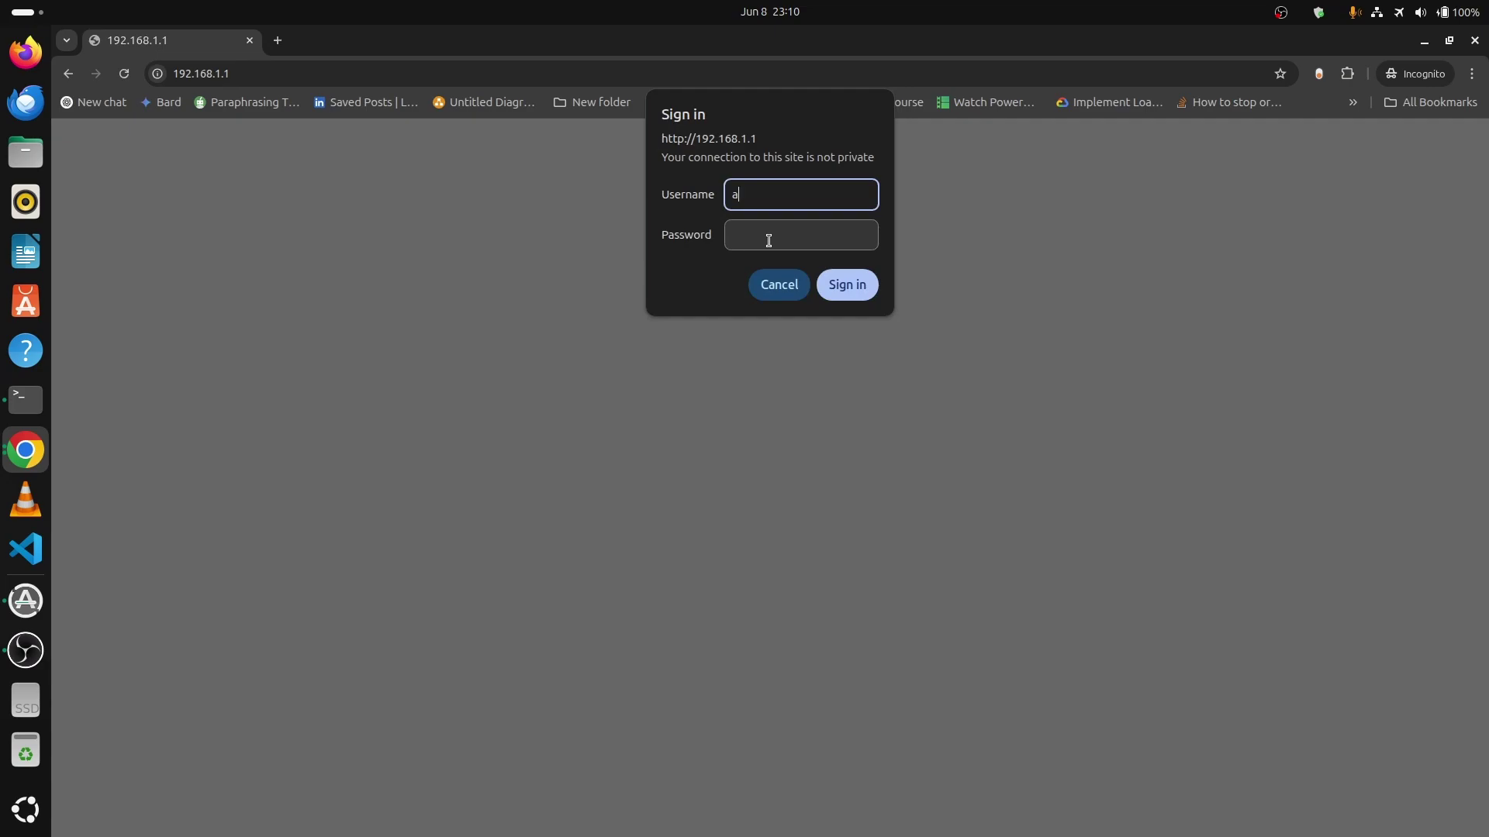
pyautogui.write('shnike')
pyautogui.click(768, 240)
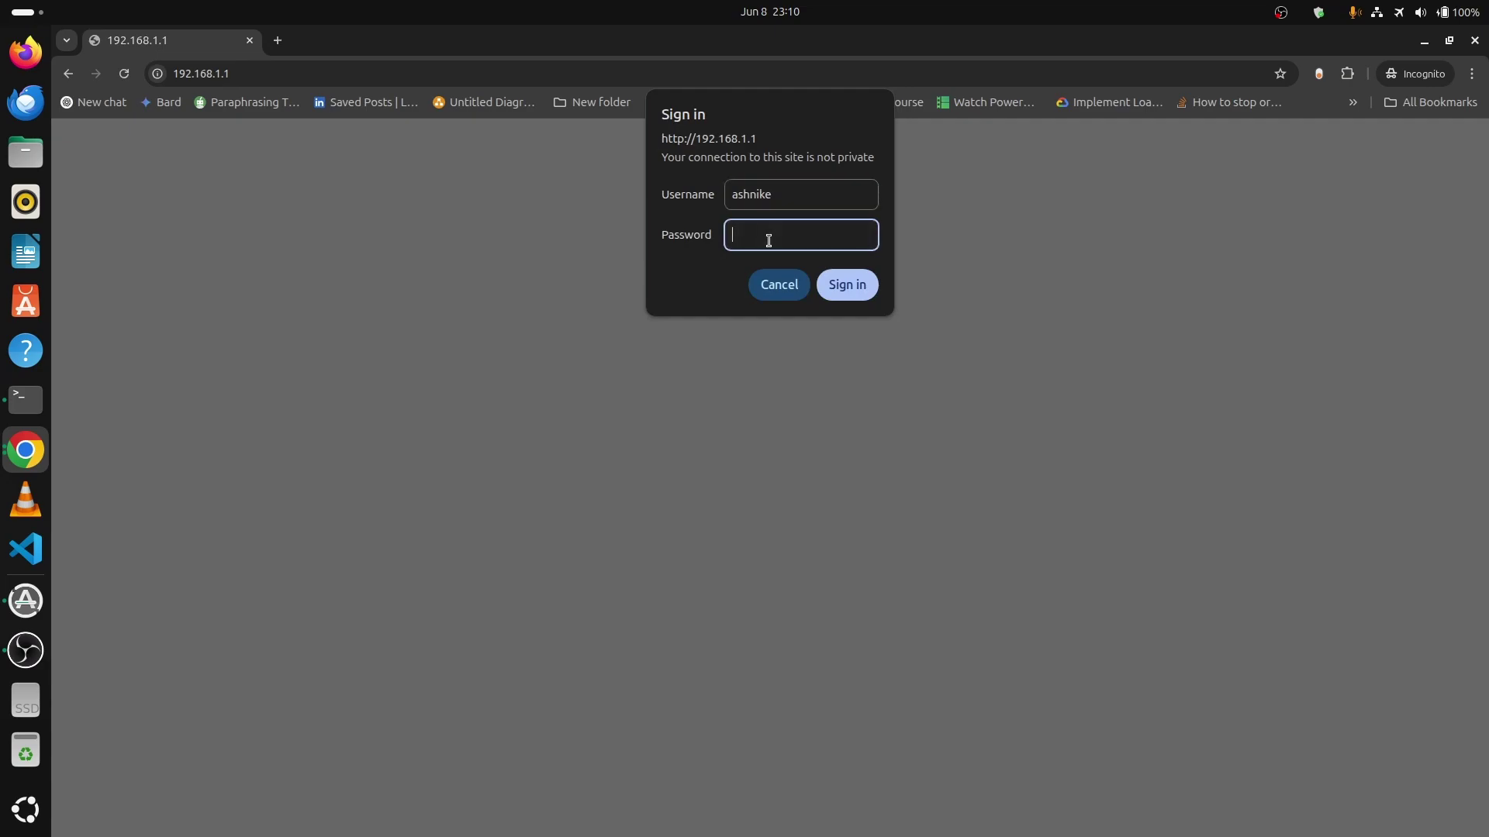
pyautogui.write('***')
pyautogui.press('BackSpace')
pyautogui.press('BackSpace')
pyautogui.press('BackSpace')
pyautogui.write('************')
# Sign in and open Advanced NETWORK LAN Interface Setup, showing DHCP range 192.168.1.100–192.168.1.200.
pyautogui.press('Return')
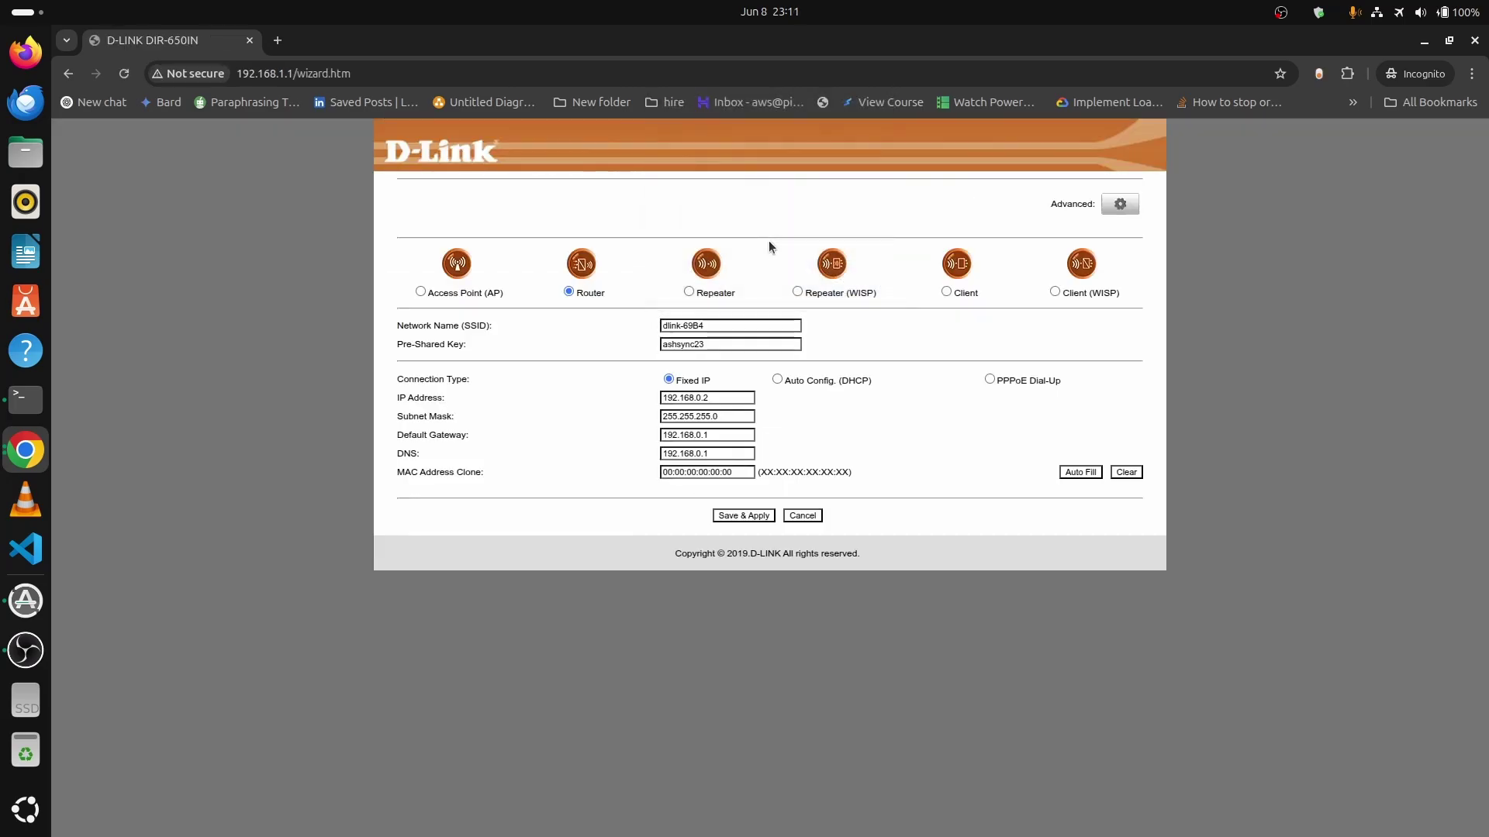
pyautogui.click(1126, 208)
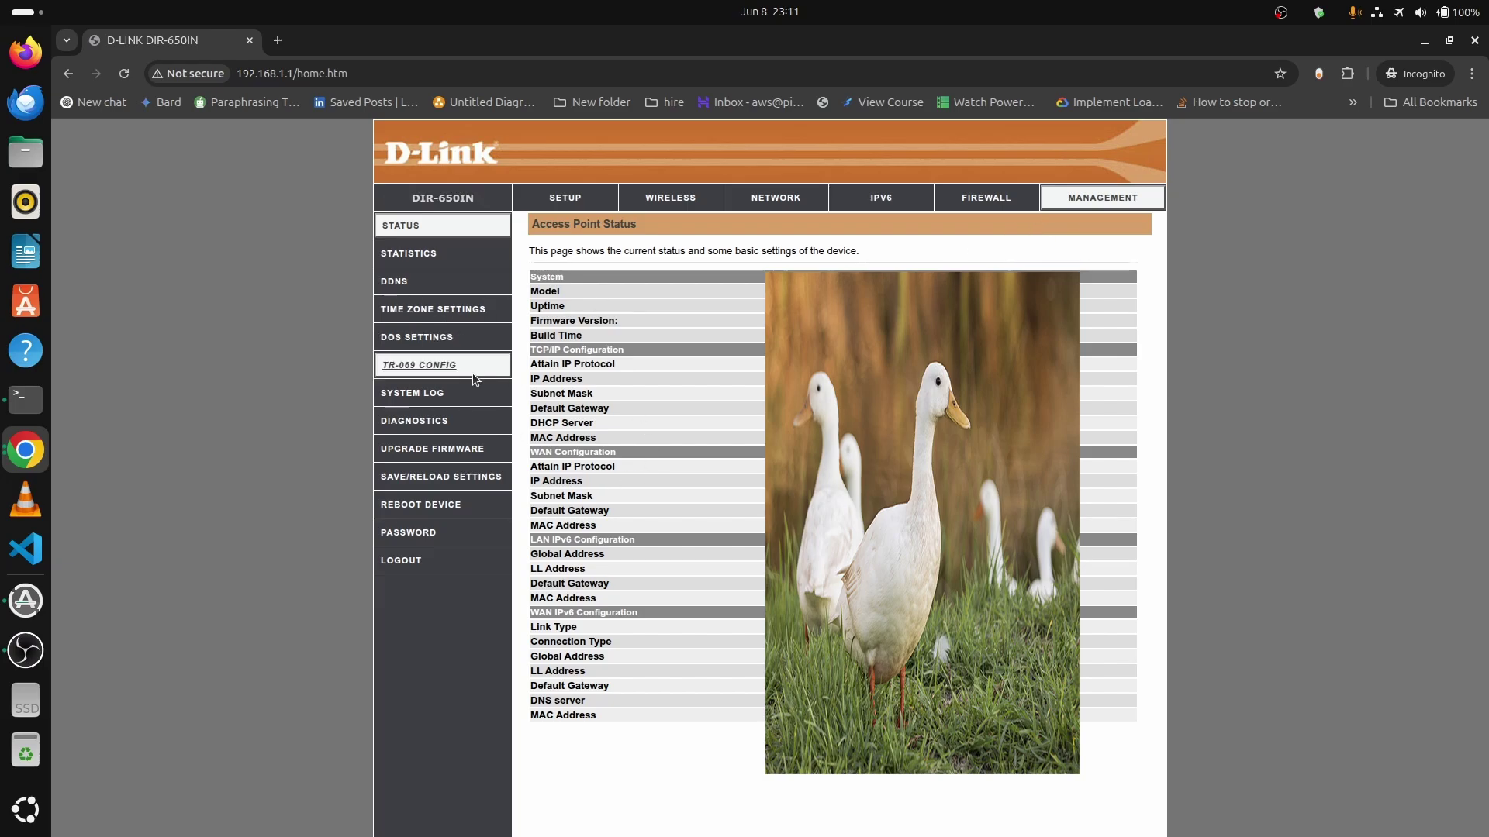
pyautogui.click(776, 197)
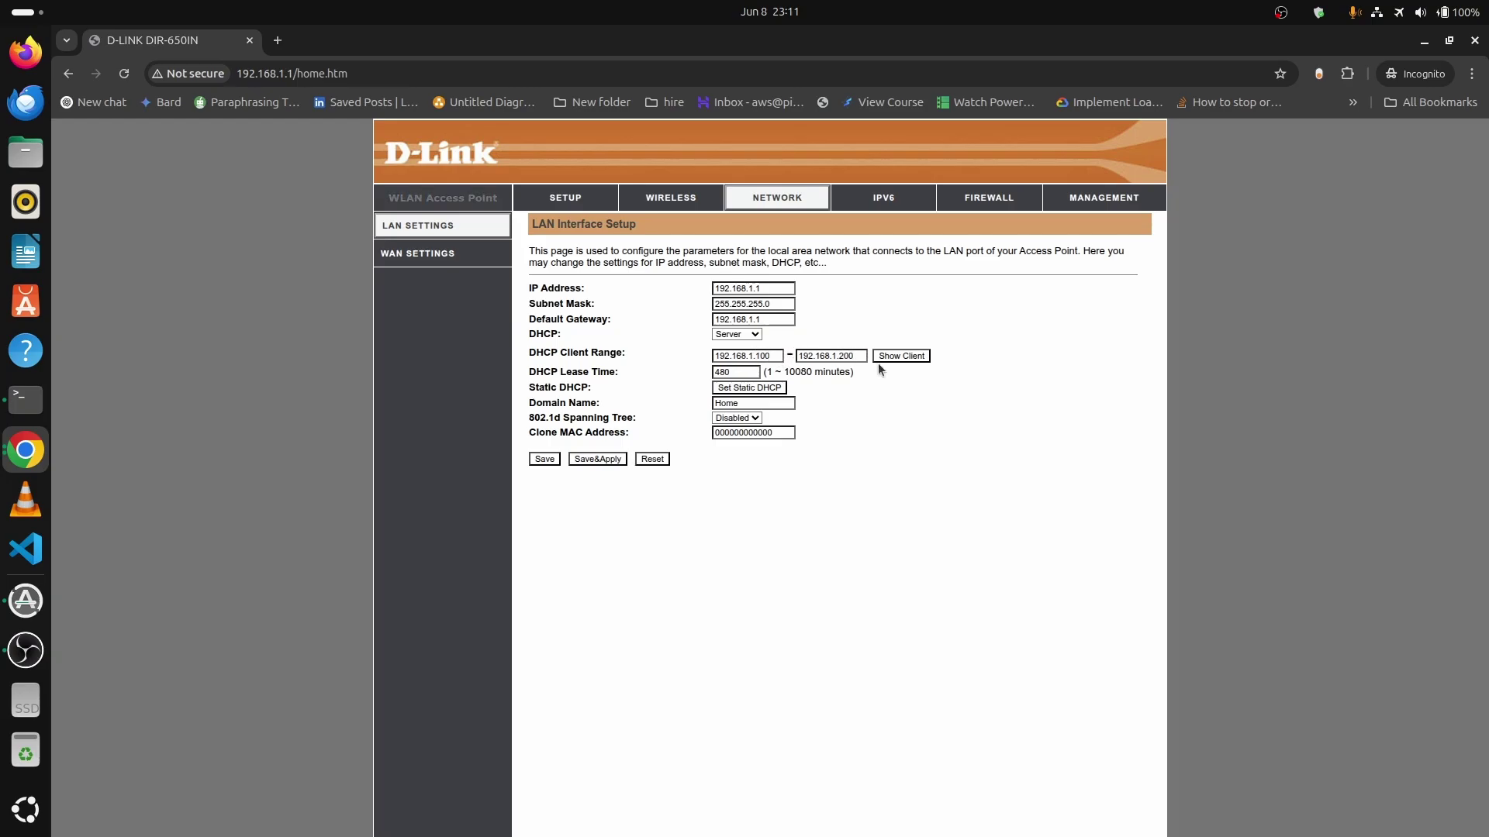
pyautogui.click(901, 357)
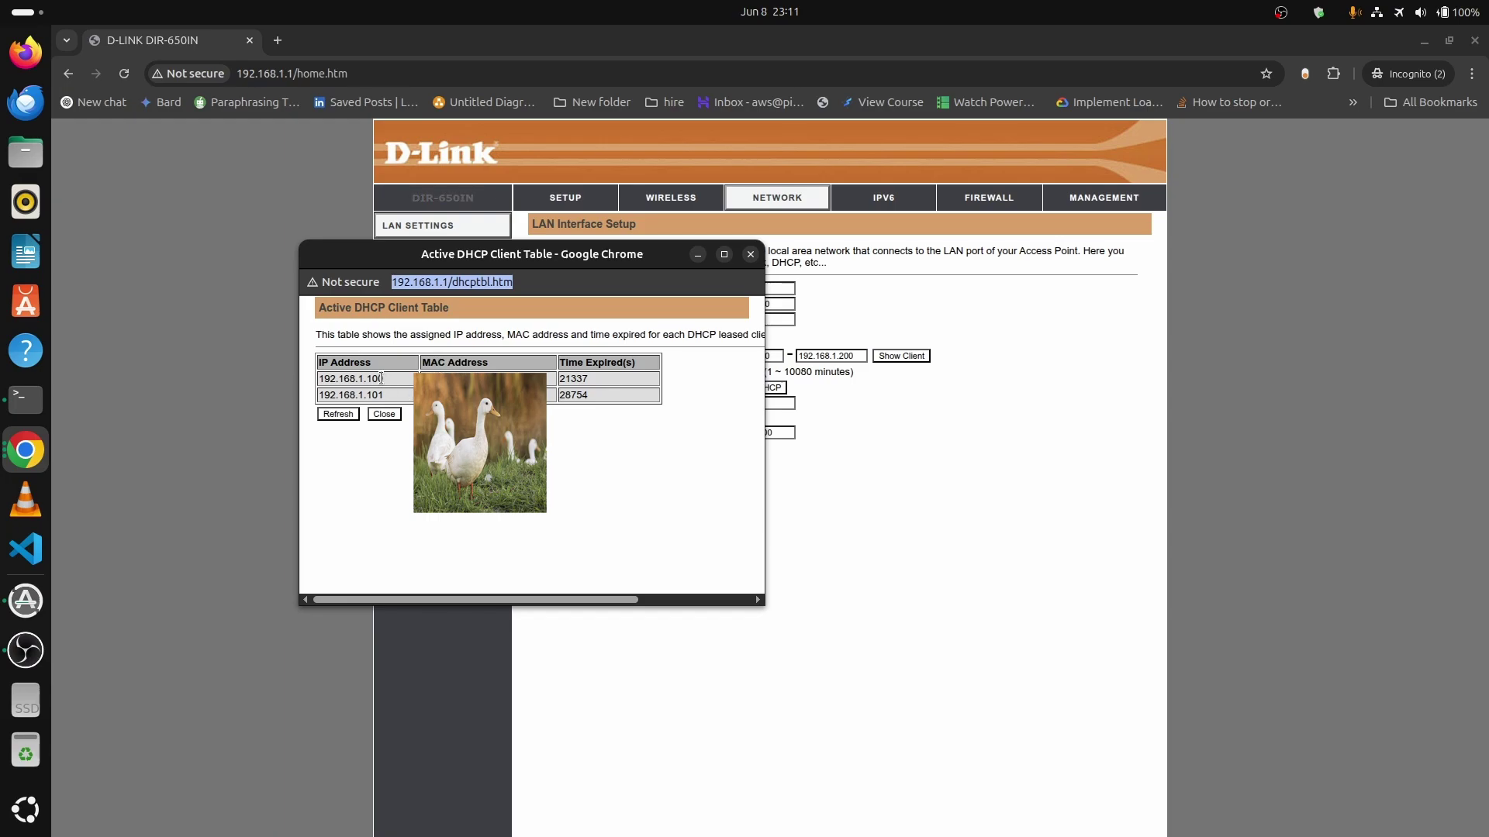
pyautogui.moveTo(383, 378); pyautogui.dragTo(358, 381)
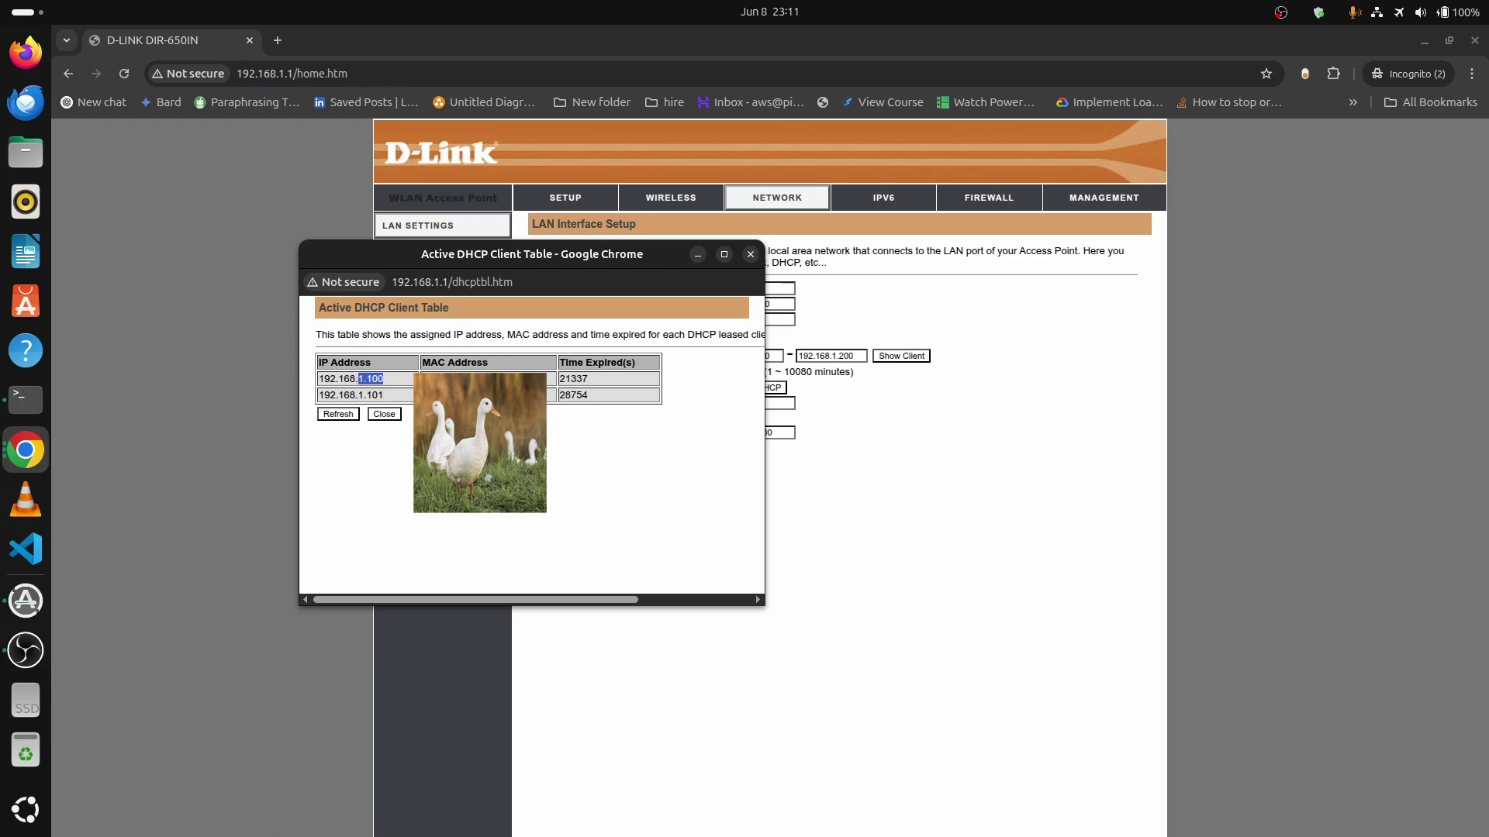
pyautogui.click(388, 380)
pyautogui.rightClick(427, 399)
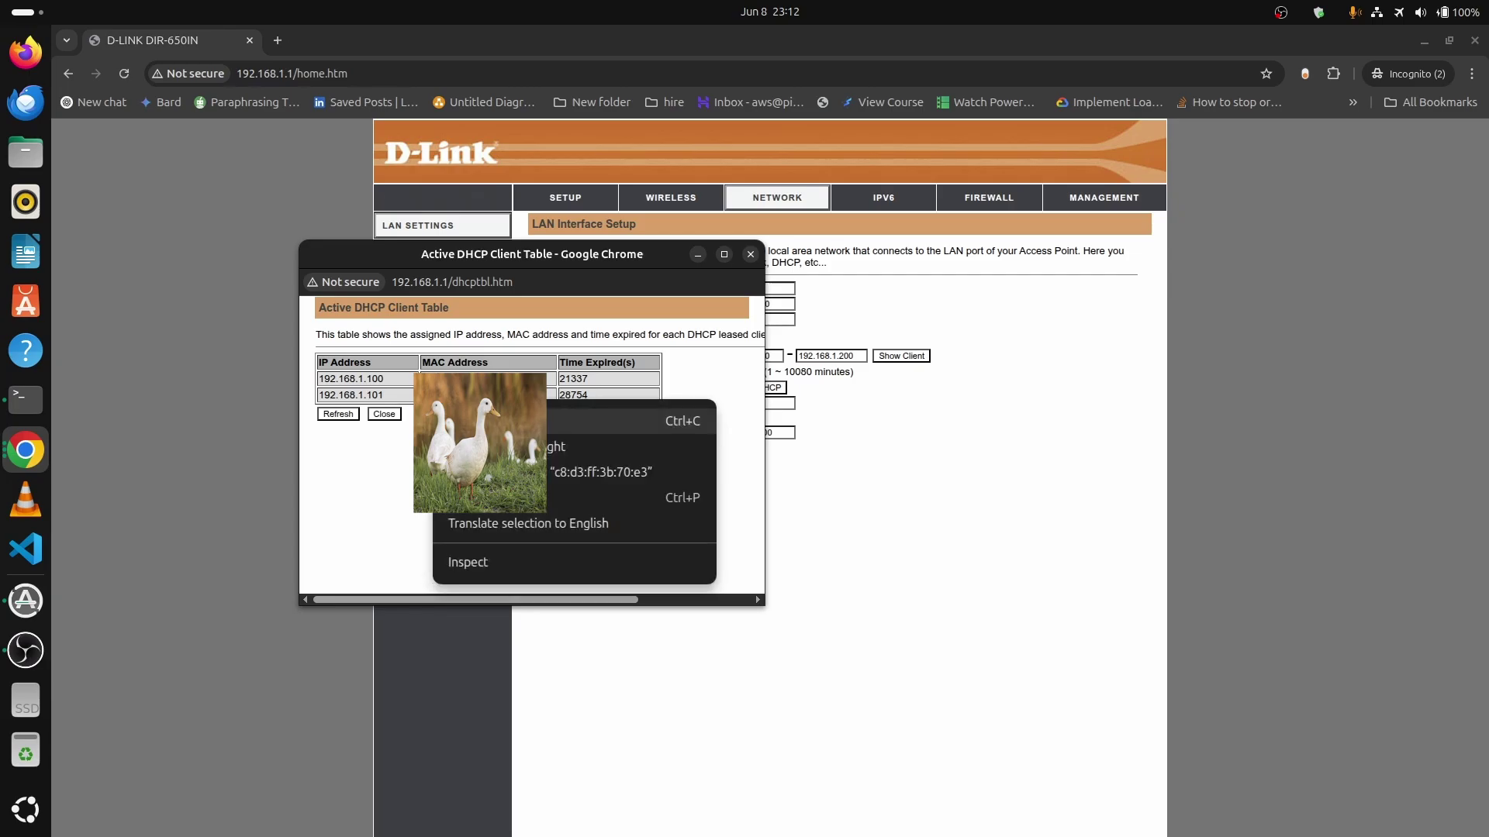
pyautogui.press('Escape')
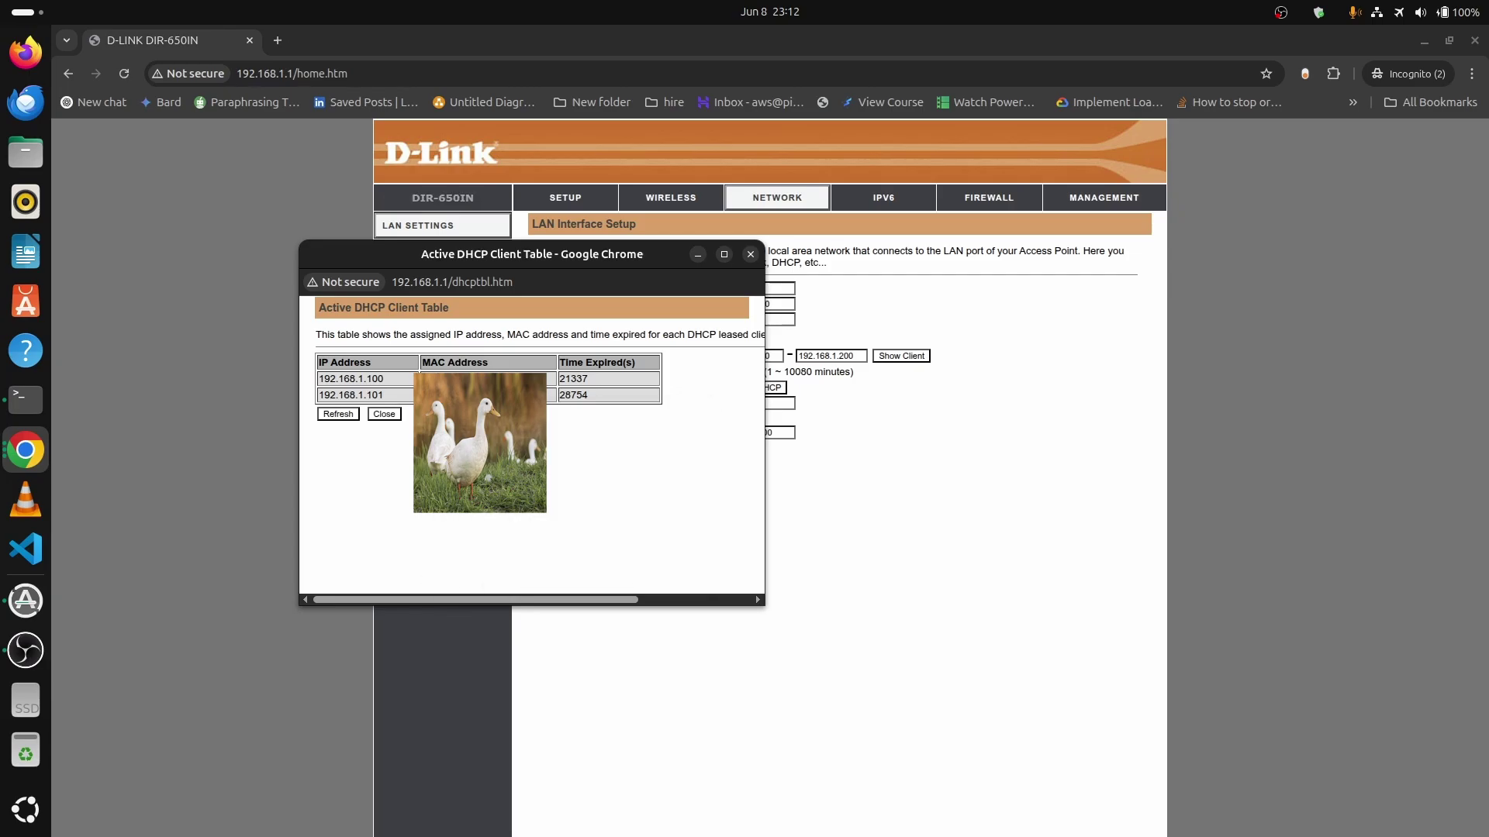
pyautogui.click(385, 414)
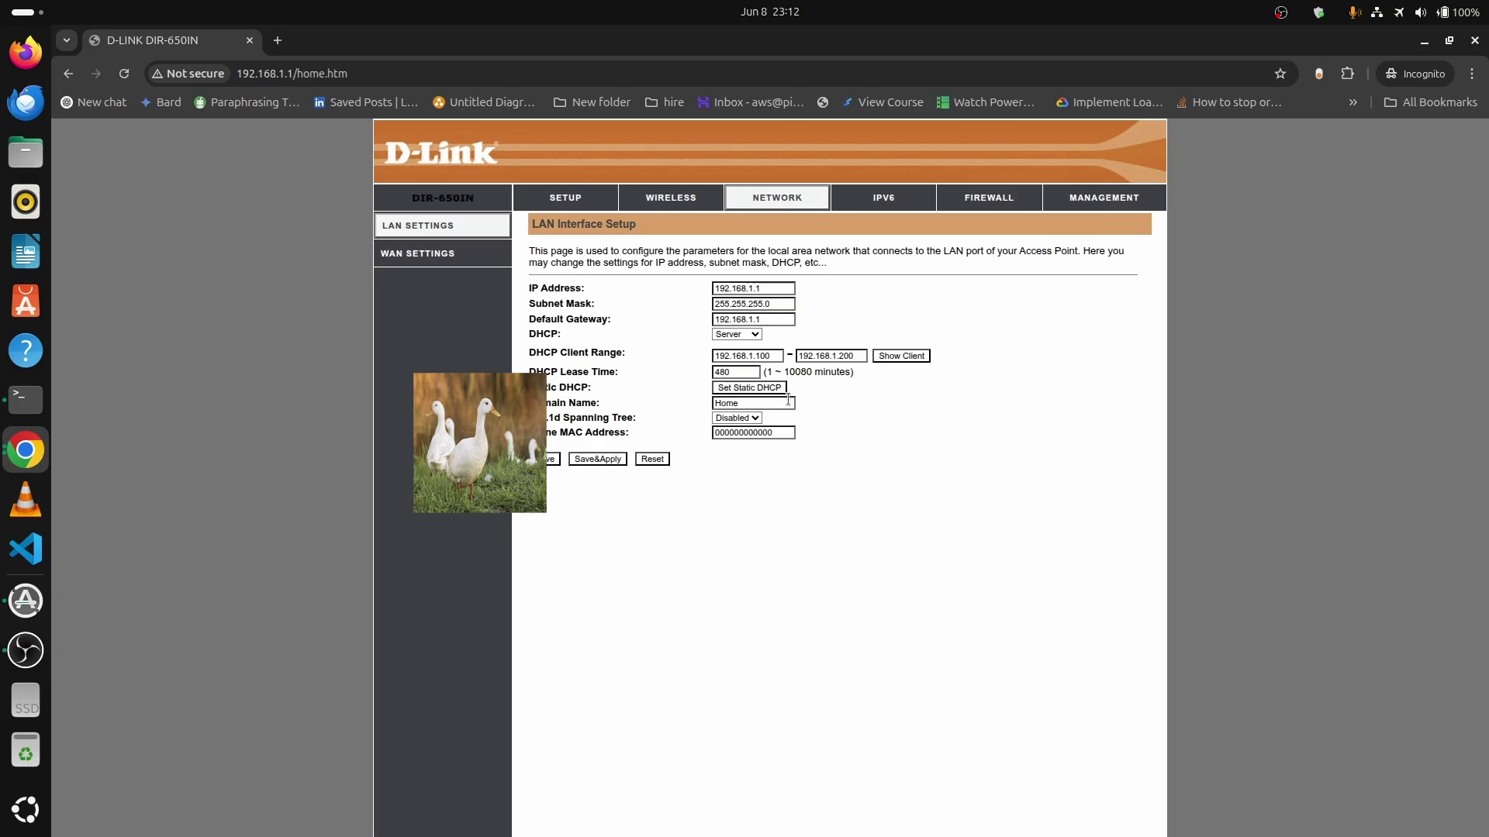
# Enable Static DHCP and reserve 192.168.1.125 for the device's MAC address.
pyautogui.click(766, 390)
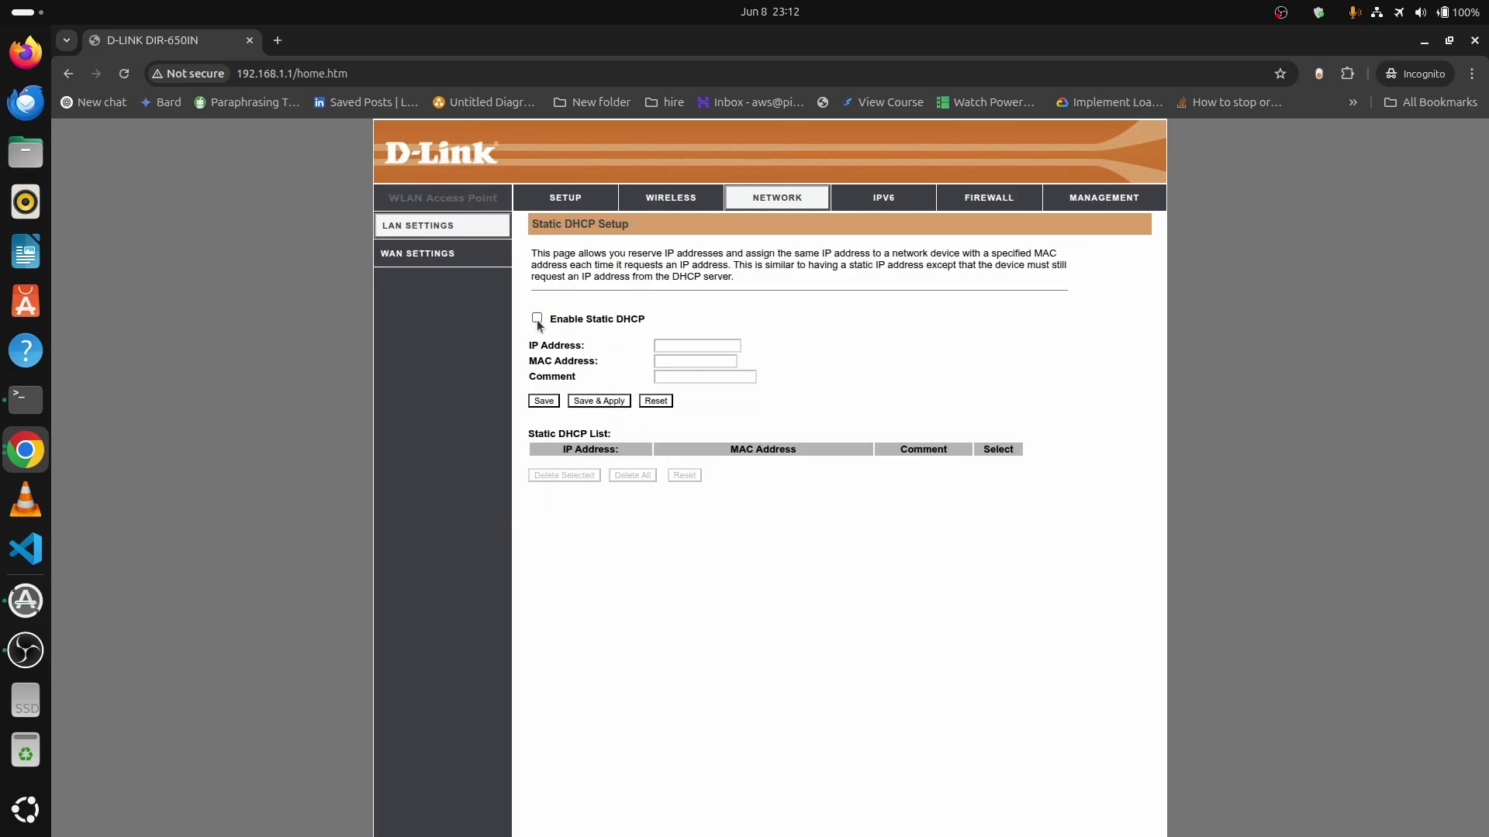
pyautogui.click(536, 318)
pyautogui.click(669, 347)
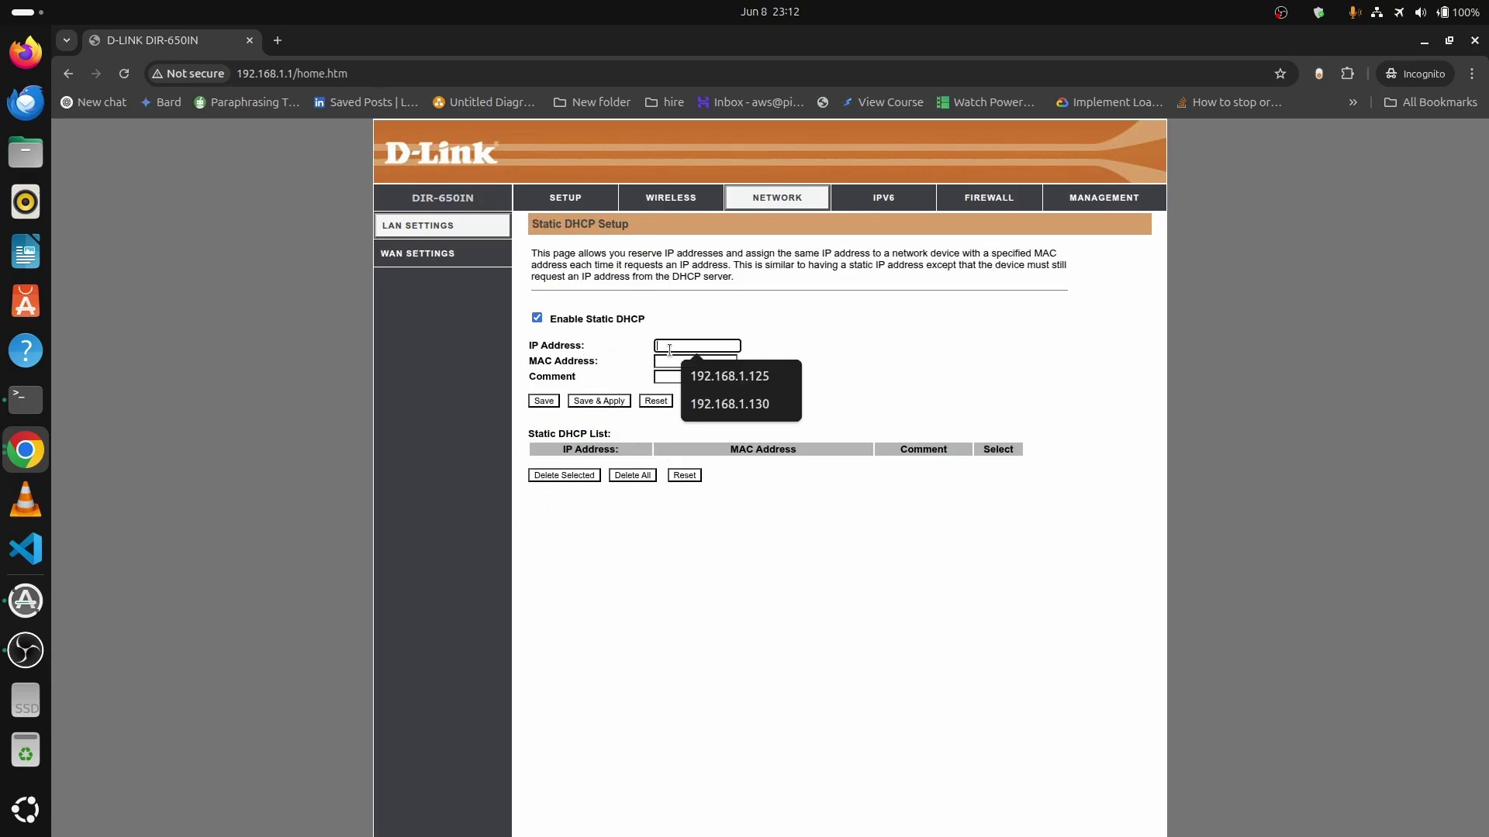
pyautogui.click(725, 385)
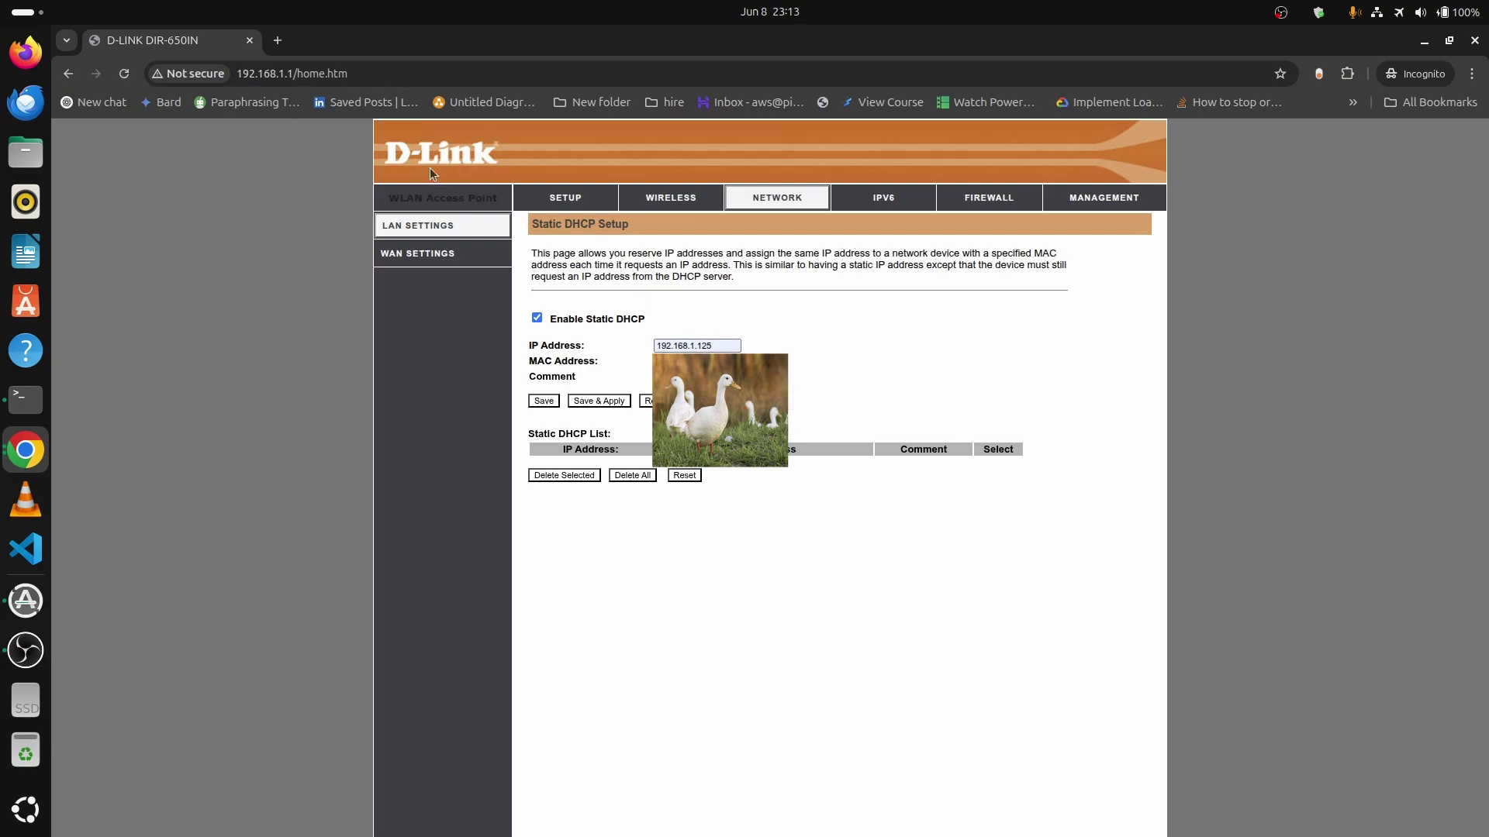
pyautogui.click(278, 41)
pyautogui.click(179, 40)
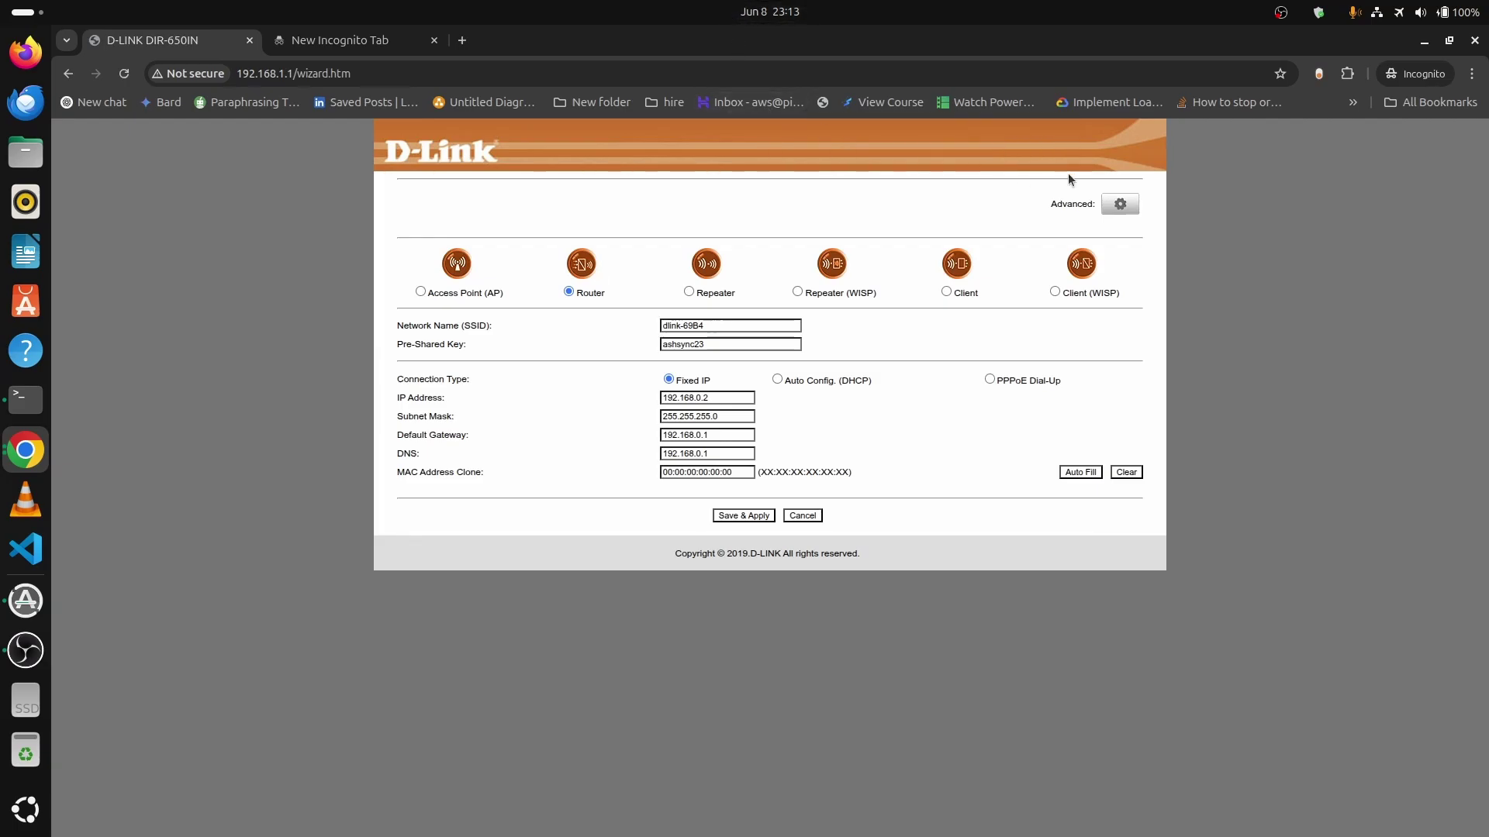
# Show the LAN Settings DHCP client list and confirm 192.168.1.125 appears beside 192.168.1.100.
pyautogui.click(1119, 204)
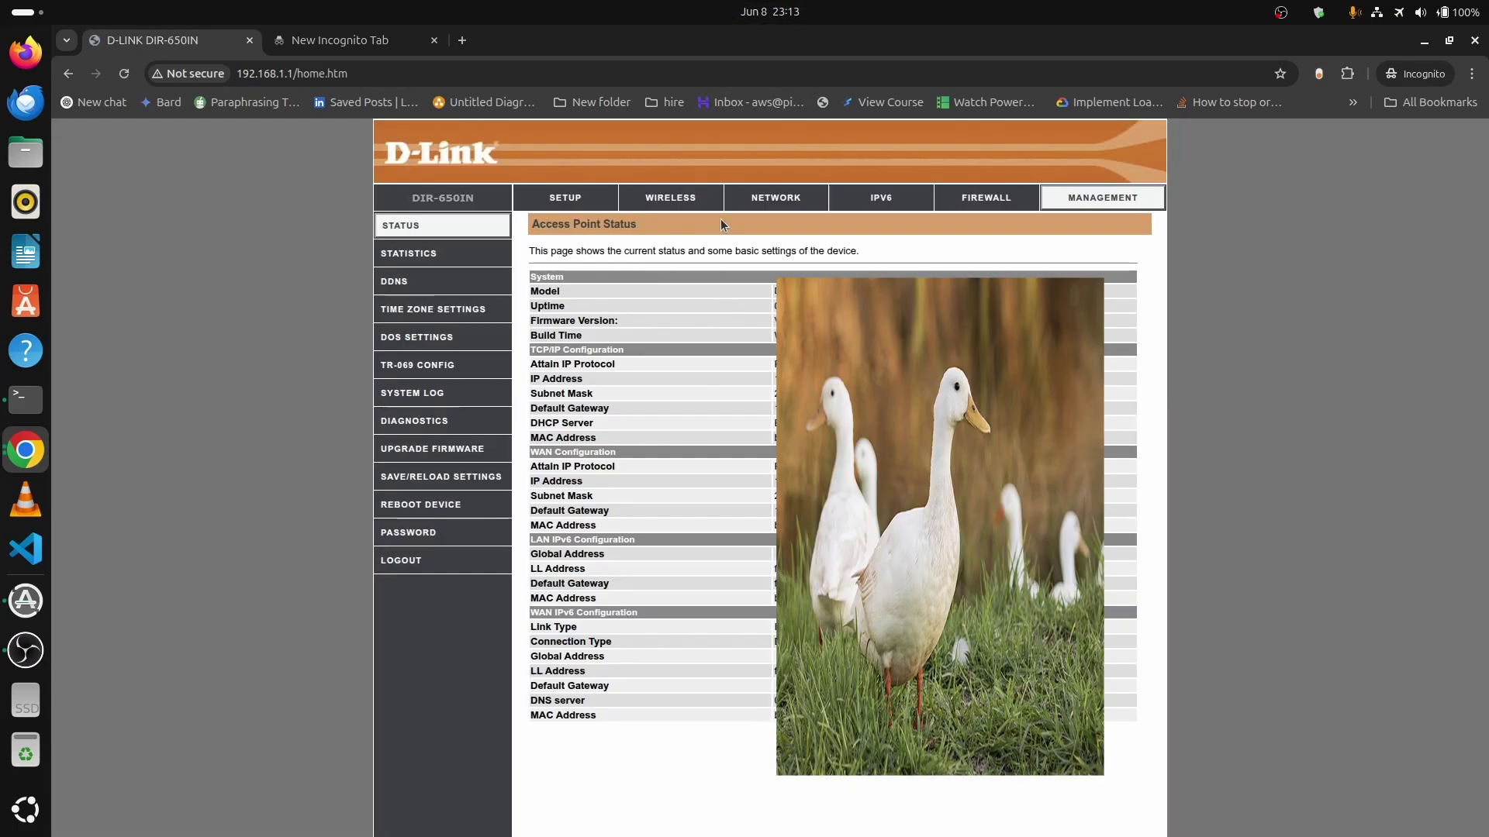
pyautogui.click(673, 199)
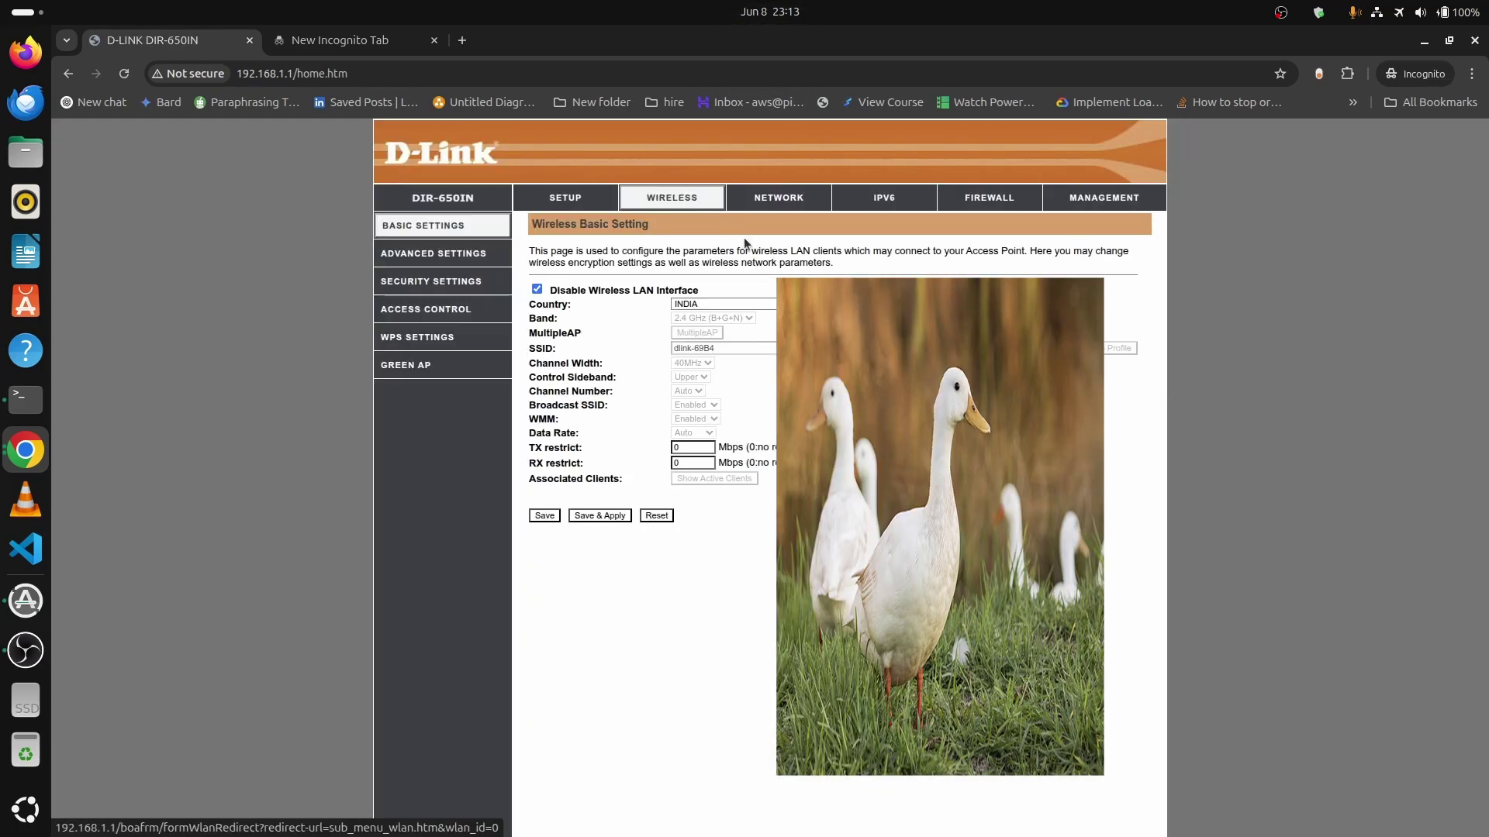
pyautogui.click(780, 204)
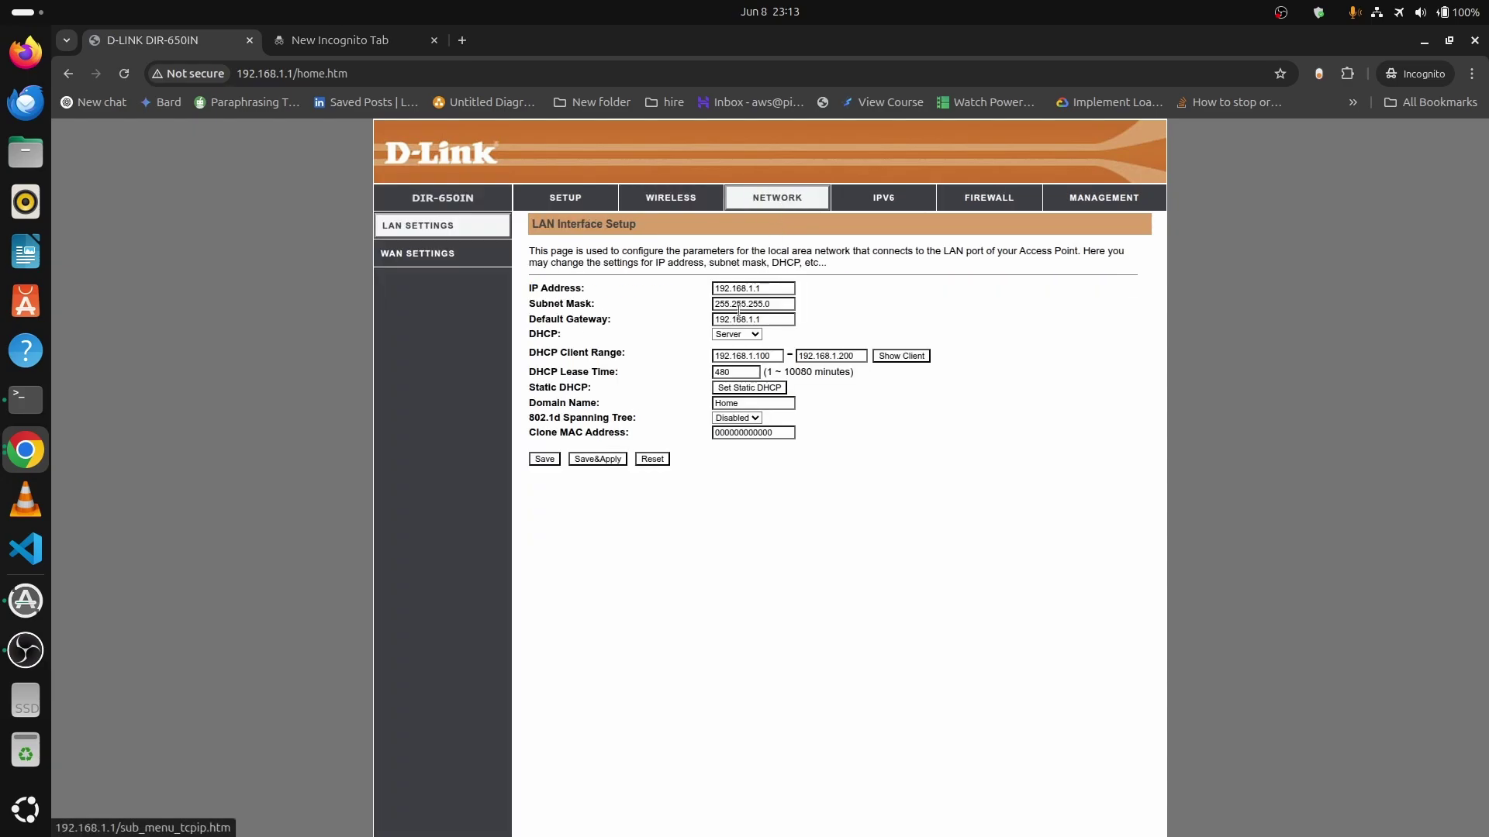
pyautogui.click(899, 355)
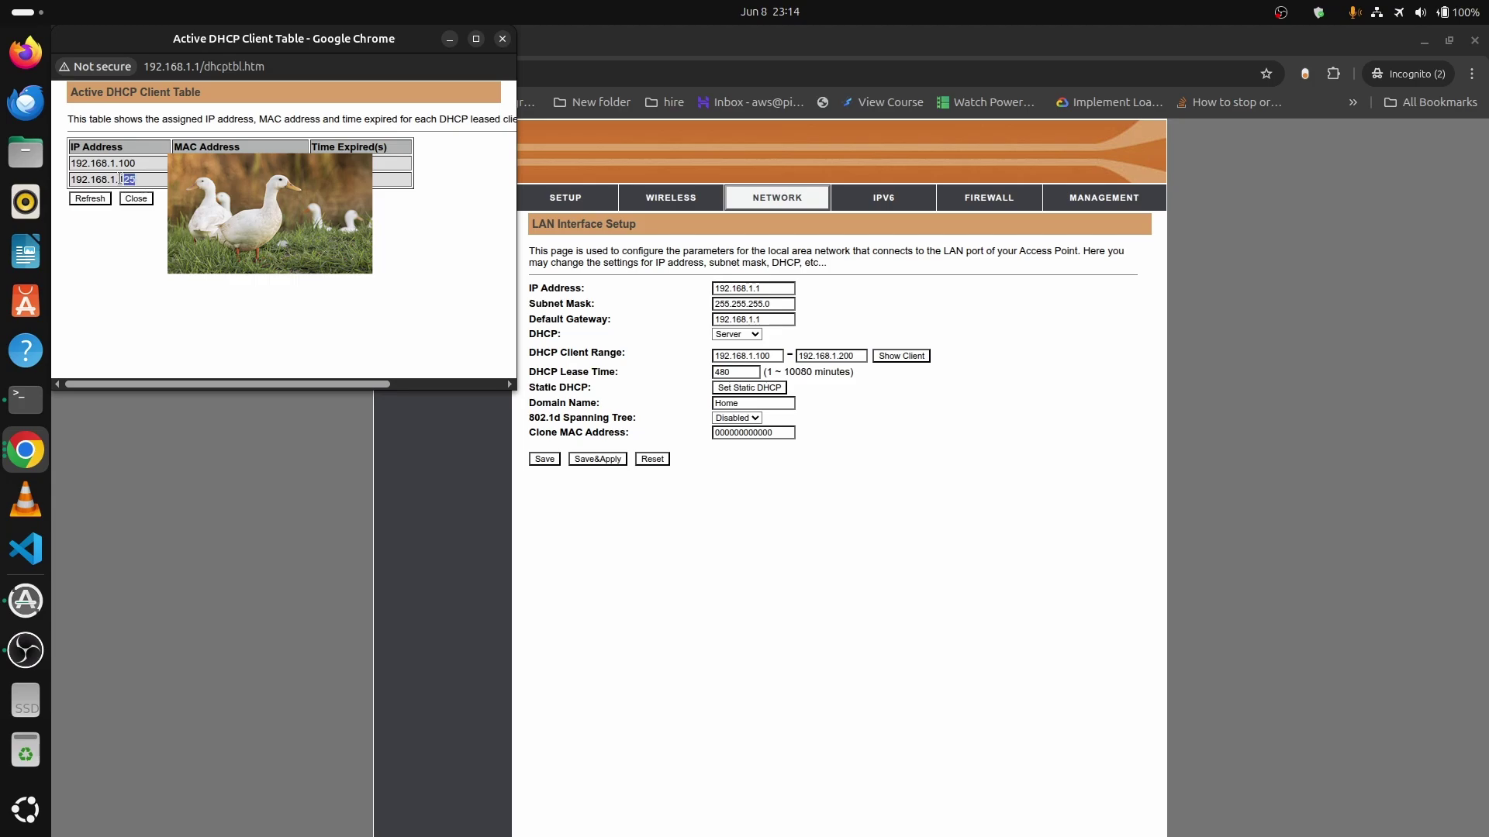
pyautogui.moveTo(68, 140); pyautogui.dragTo(67, 180)
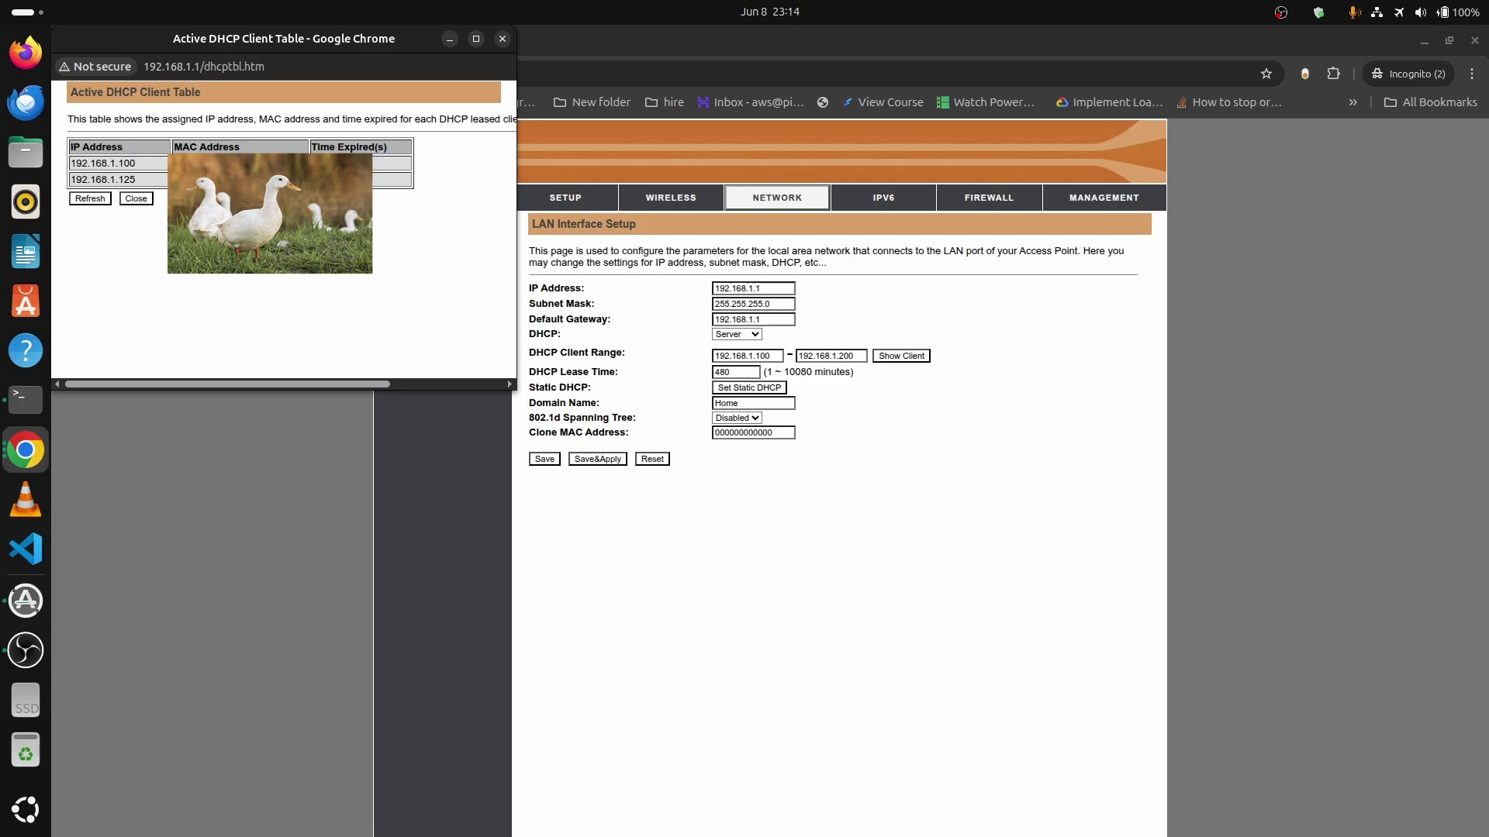